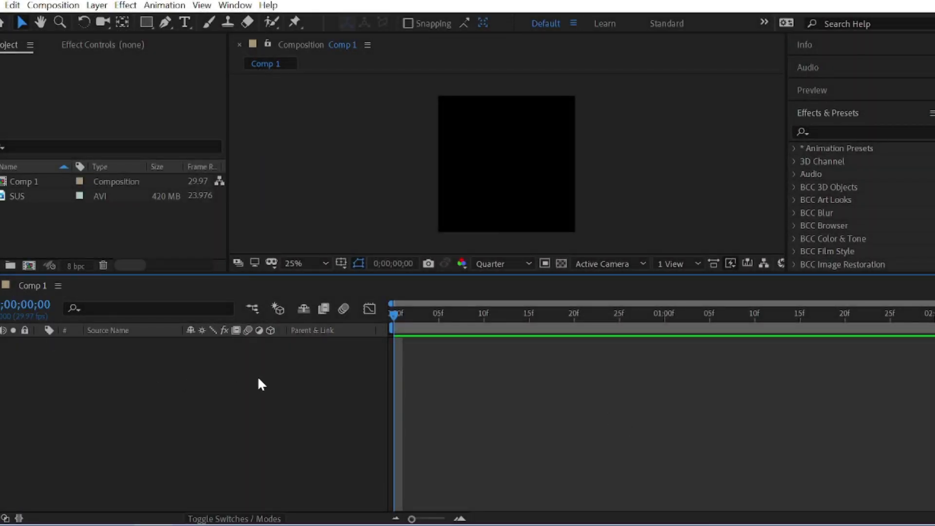
Step: Review Comp 1's motion blur: 200° shutter angle, 64 samples per frame, adaptive limit 252
right_click(258, 379)
click(340, 247)
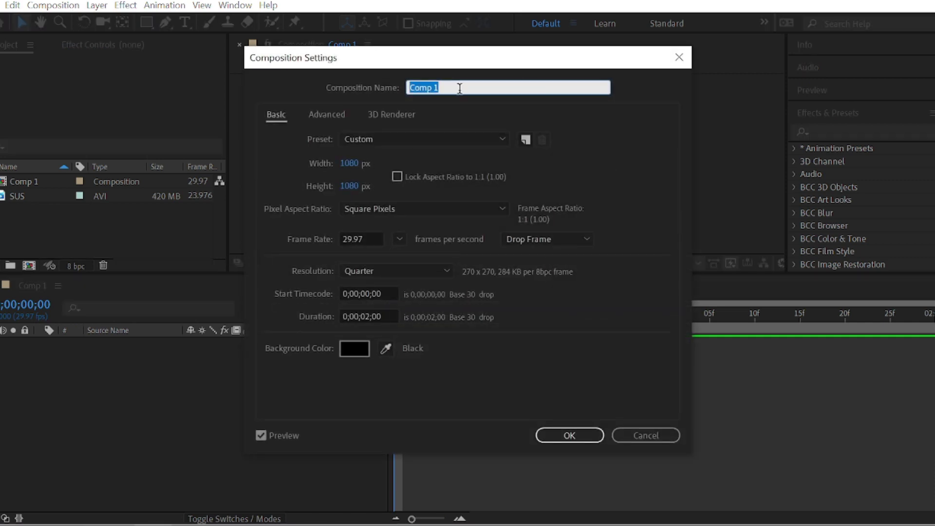
click(336, 117)
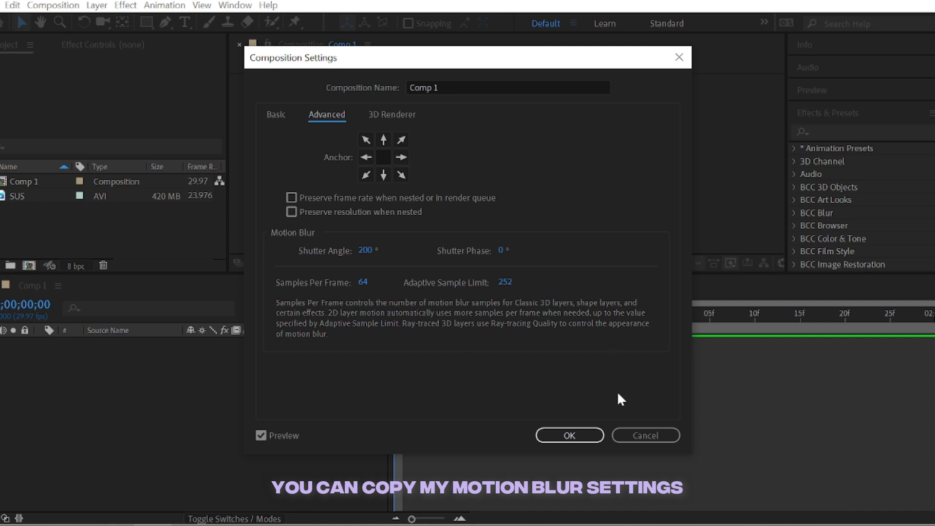
click(572, 434)
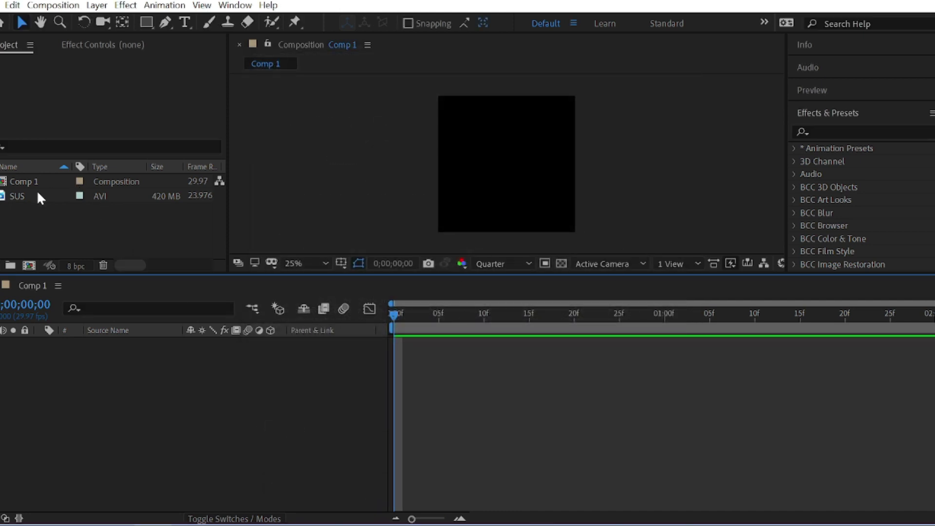
Step: Add the SUS clip to Comp 1 and scale the layer to 102%
drag(22, 196, 84, 365)
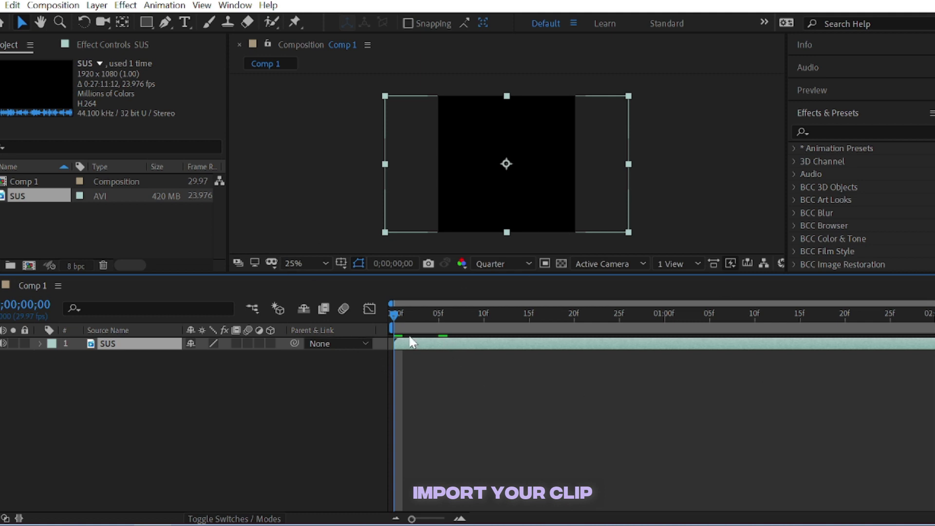
key(s)
click(211, 356)
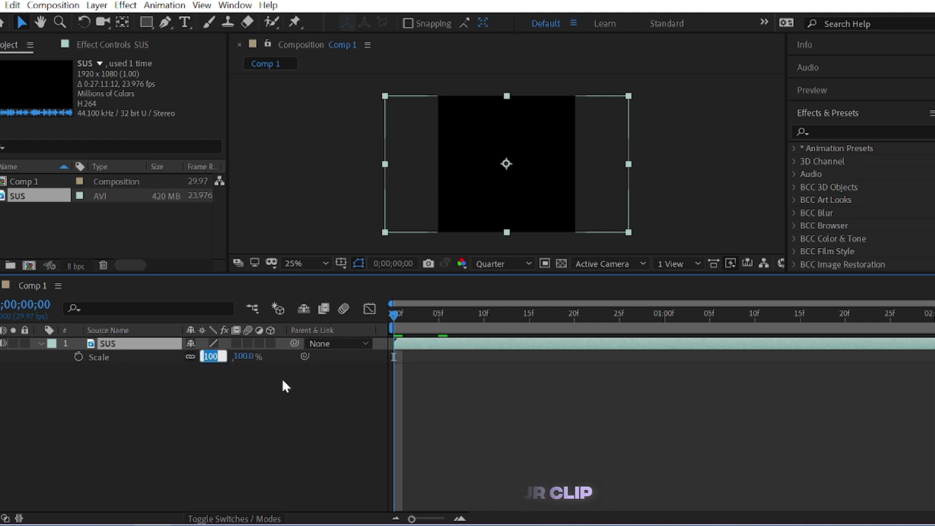
text(102)
key(Return)
click(458, 387)
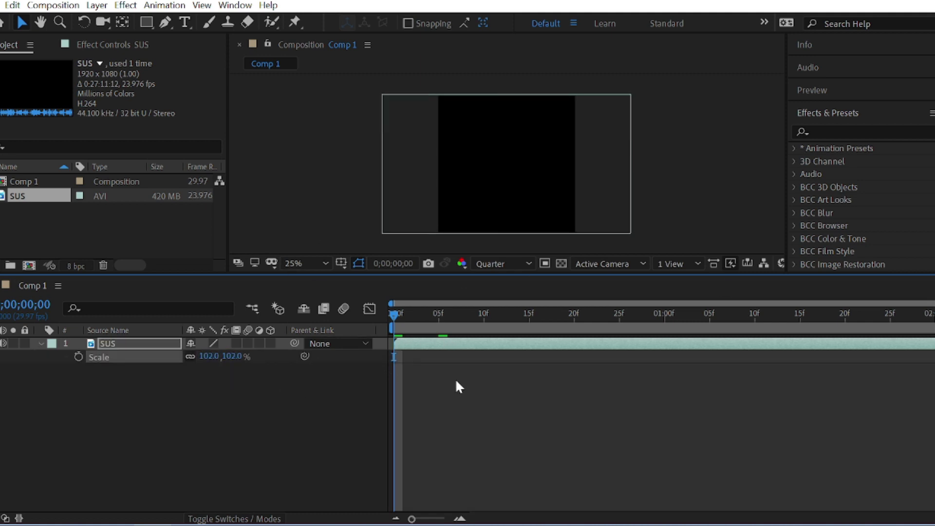
click(406, 339)
Step: Browse the SUS clip and slide the layer so the girl scene starts the composition
click(41, 343)
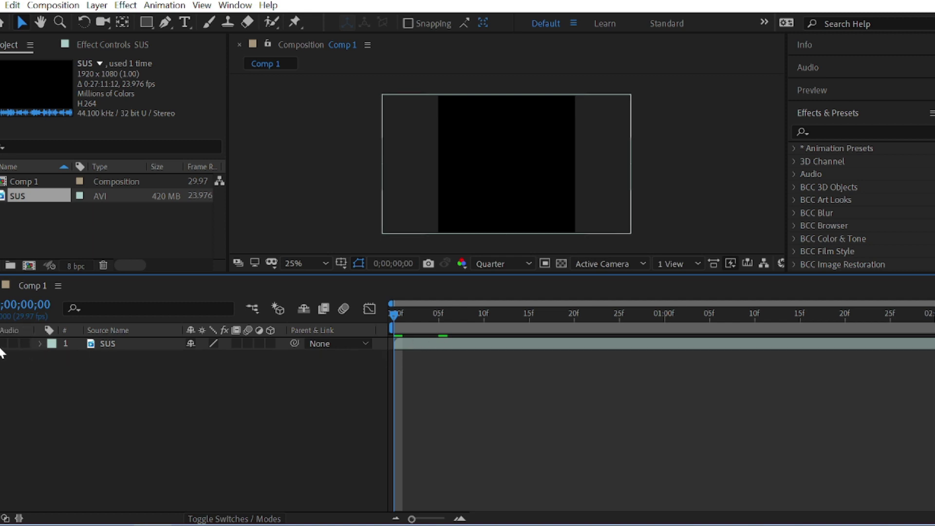
double_click(580, 344)
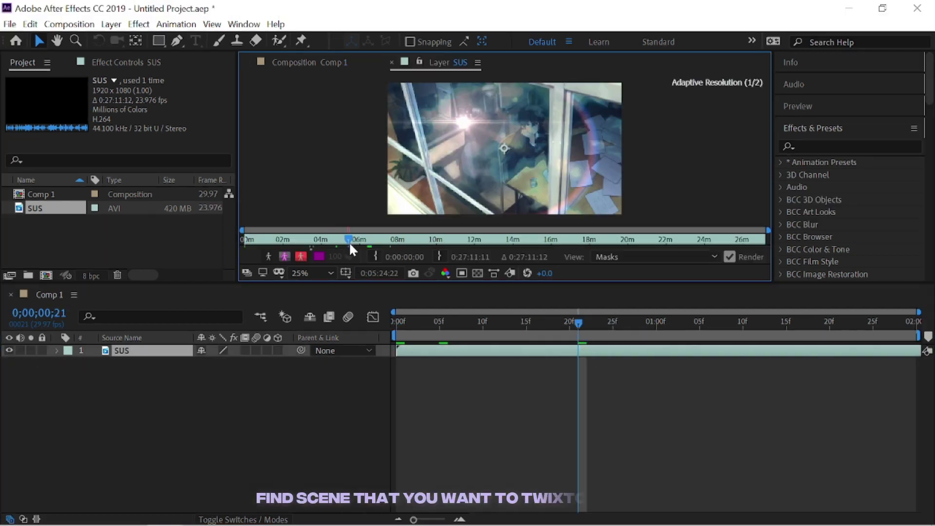
mouse_move(349, 241)
mouse_down()
mouse_move(338, 241)
mouse_move(375, 246)
mouse_up()
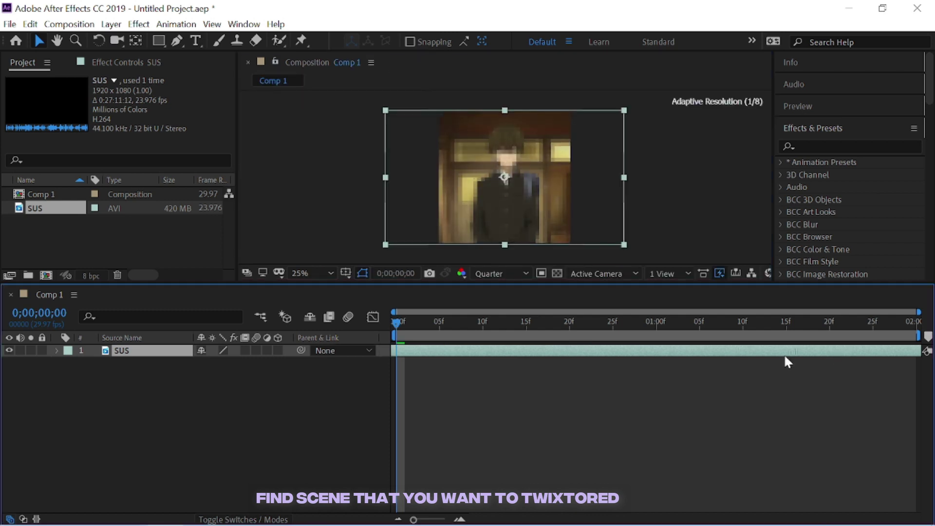
mouse_move(875, 355)
mouse_down()
mouse_move(720, 349)
mouse_move(820, 360)
mouse_up()
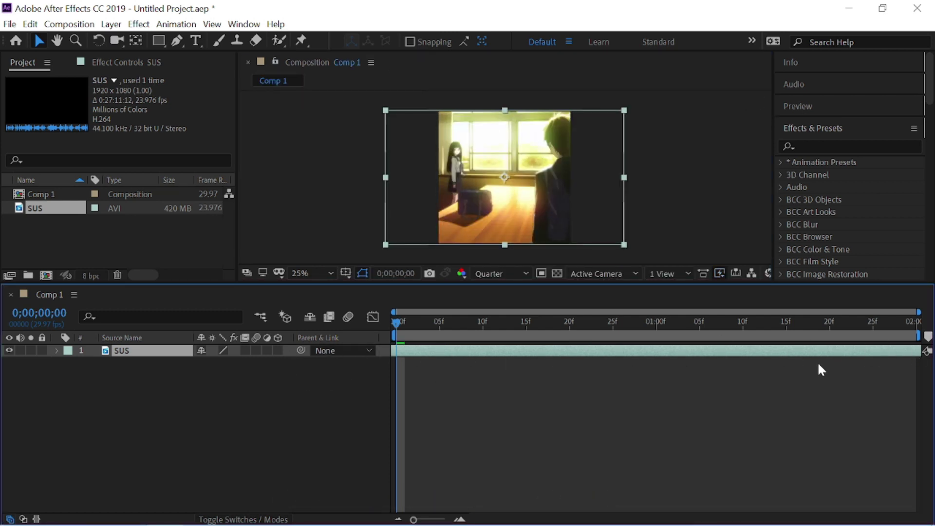
double_click(843, 353)
drag(341, 240, 367, 246)
key(ctrl+w)
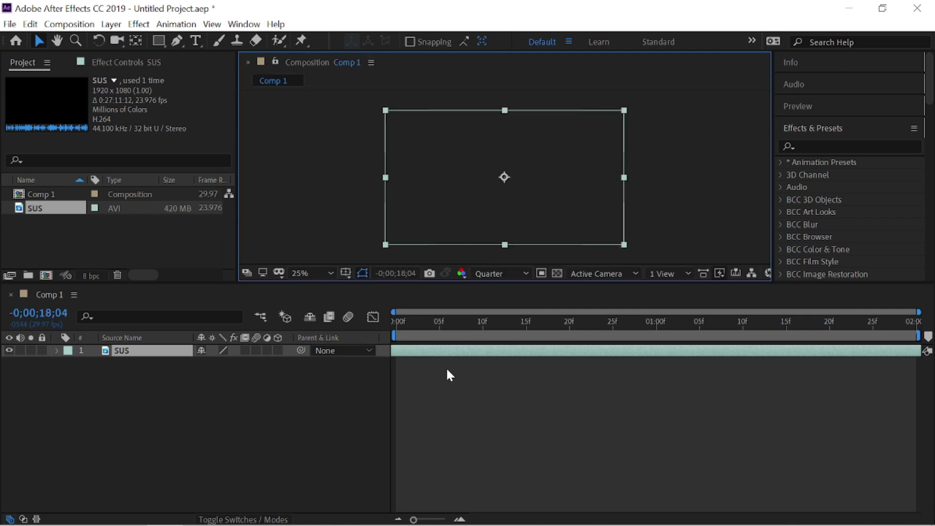
mouse_move(493, 357)
mouse_down()
mouse_move(402, 358)
mouse_move(433, 355)
mouse_up()
click(431, 322)
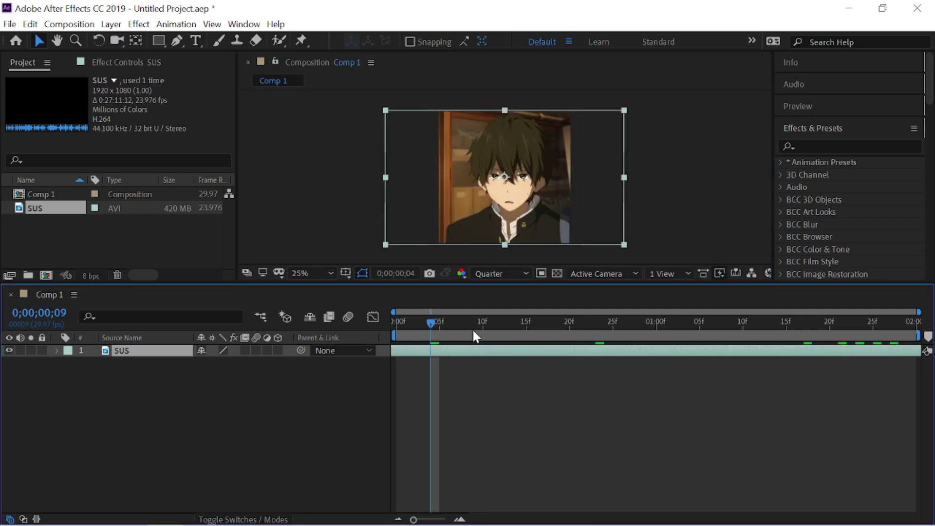
click(699, 322)
key(Home)
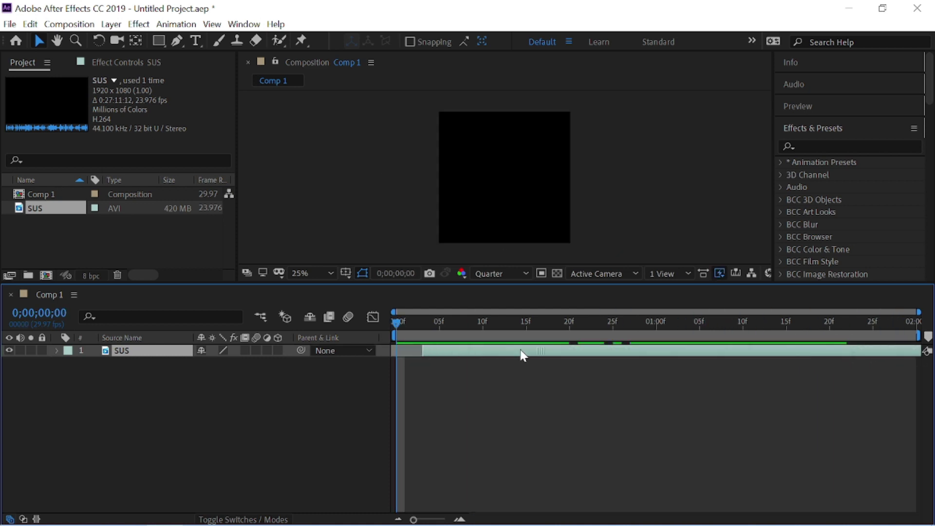
drag(521, 355, 481, 357)
Step: Split the SUS layer at 0;00;01;06 and delete the piece after the cut
mouse_move(396, 324)
mouse_down()
mouse_move(732, 343)
mouse_move(708, 340)
mouse_up()
click(708, 350)
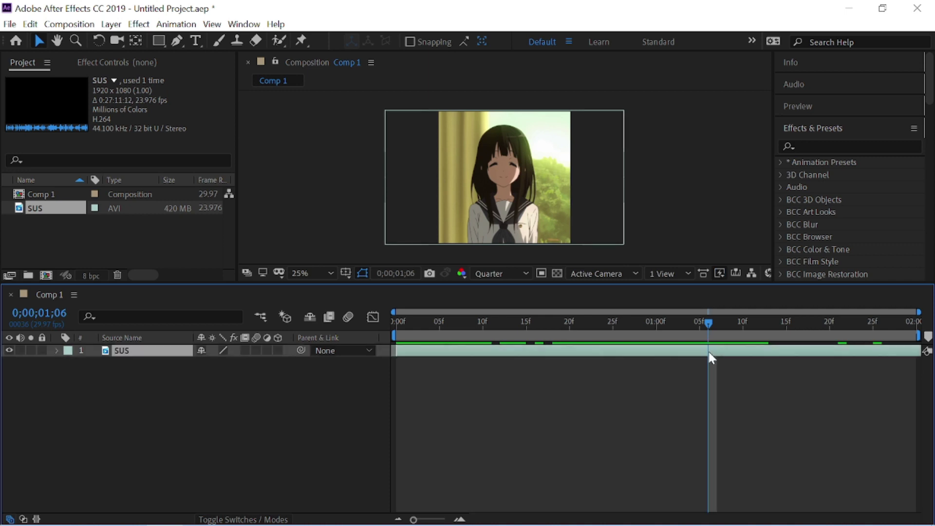
key(ctrl+shift+d)
key(Delete)
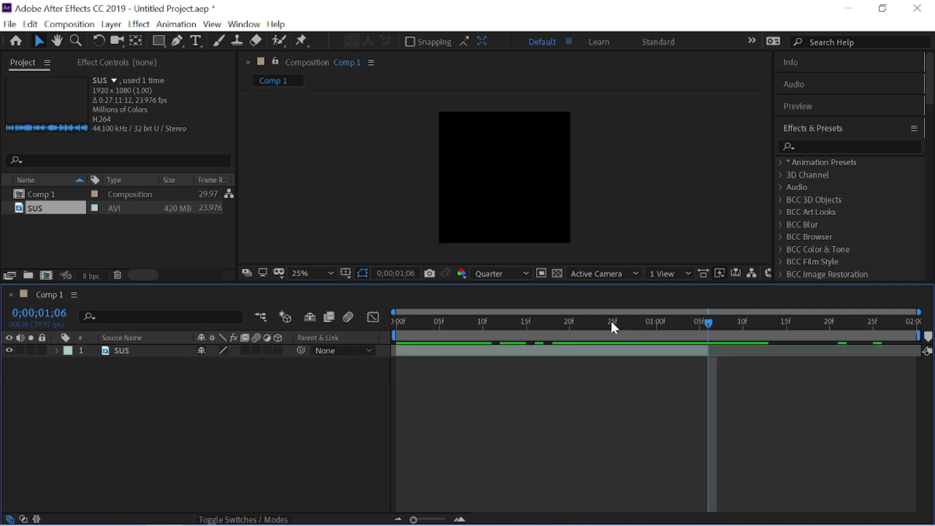
click(612, 324)
key(Caps_Lock)
drag(395, 337, 483, 343)
key(Caps_Lock)
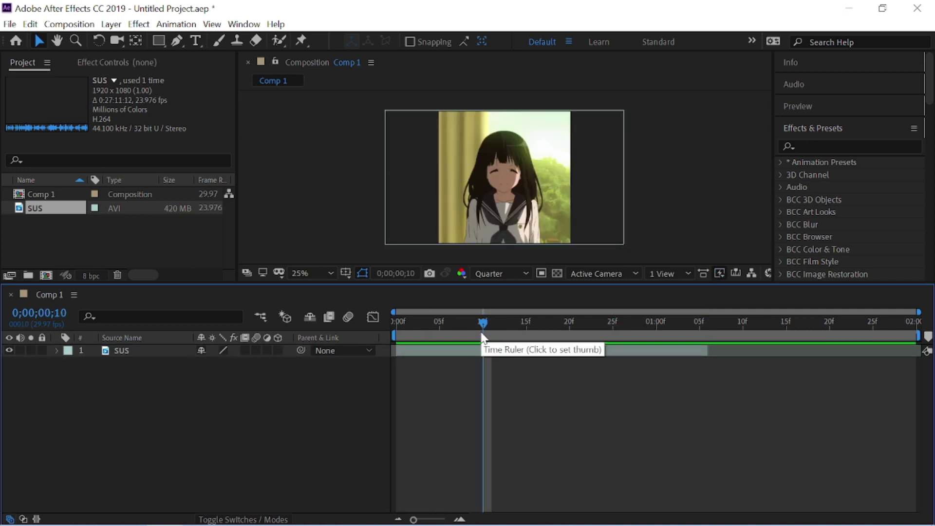
click(690, 324)
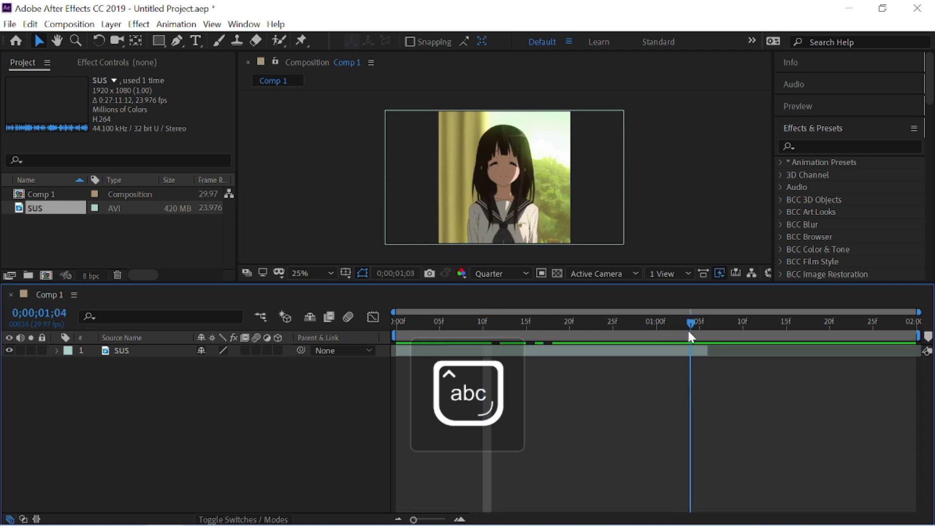
click(699, 351)
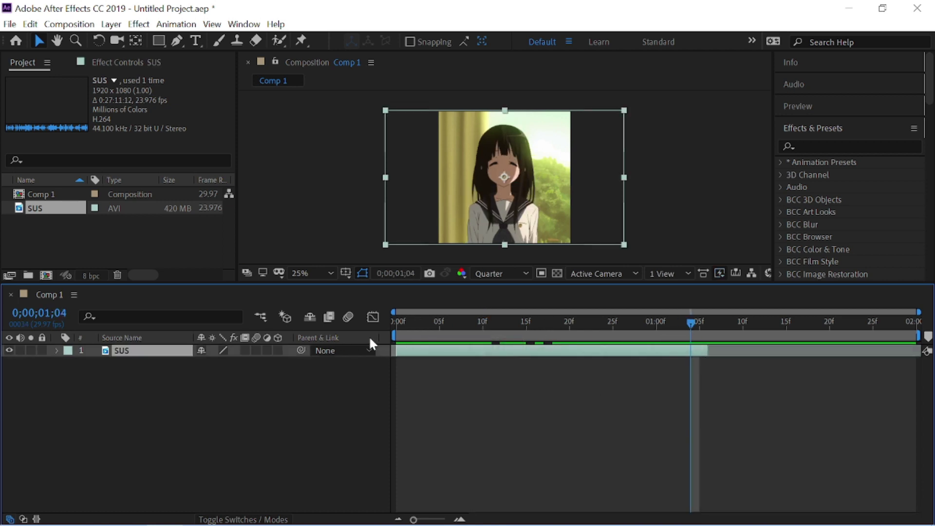
Step: Precompose the SUS layer as 'Pre compose', moving all attributes into the new composition
key(ctrl+shift+c)
click(369, 277)
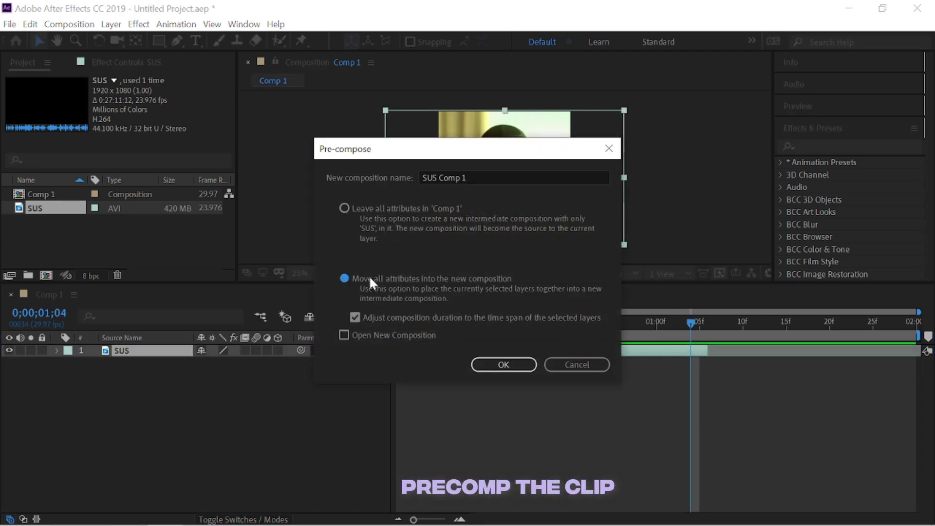
click(446, 176)
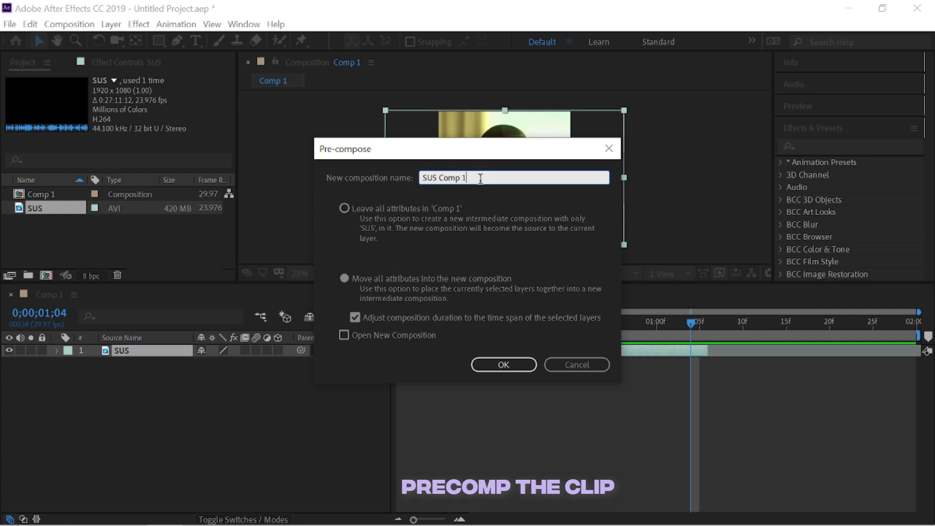
key(ctrl+a)
key(Caps_Lock)
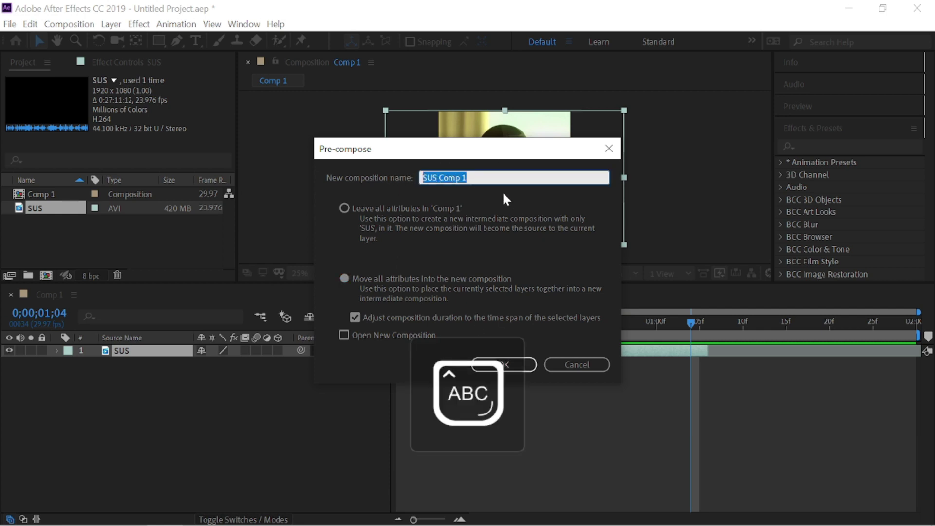
text(P)
key(Caps_Lock)
text(re c)
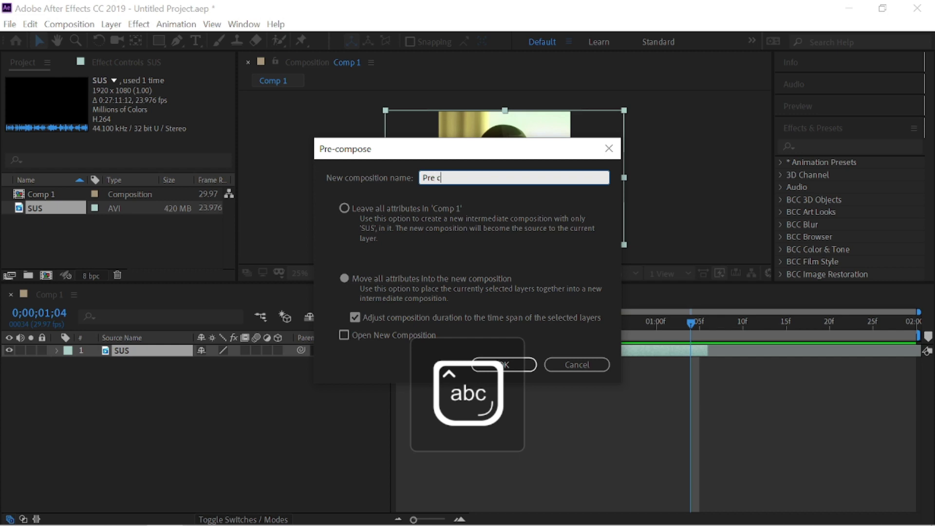
text(ompose)
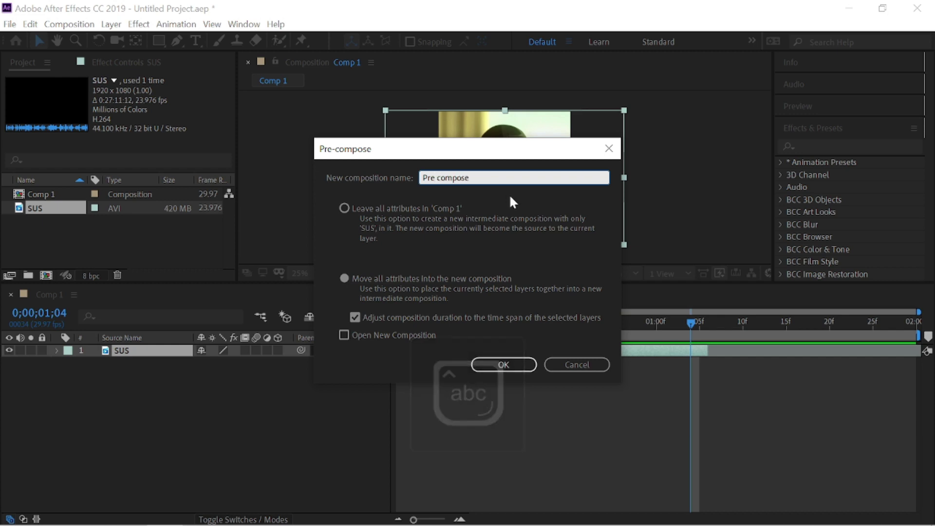
click(407, 316)
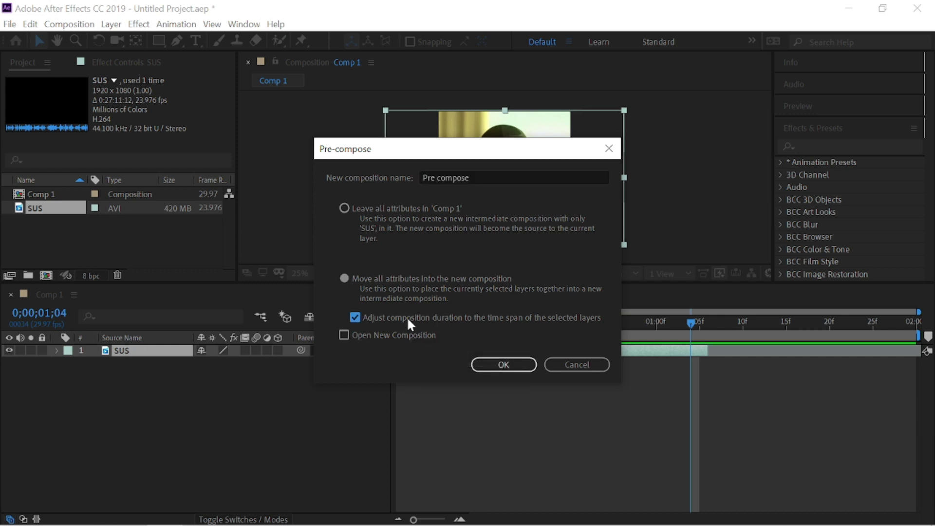
click(481, 364)
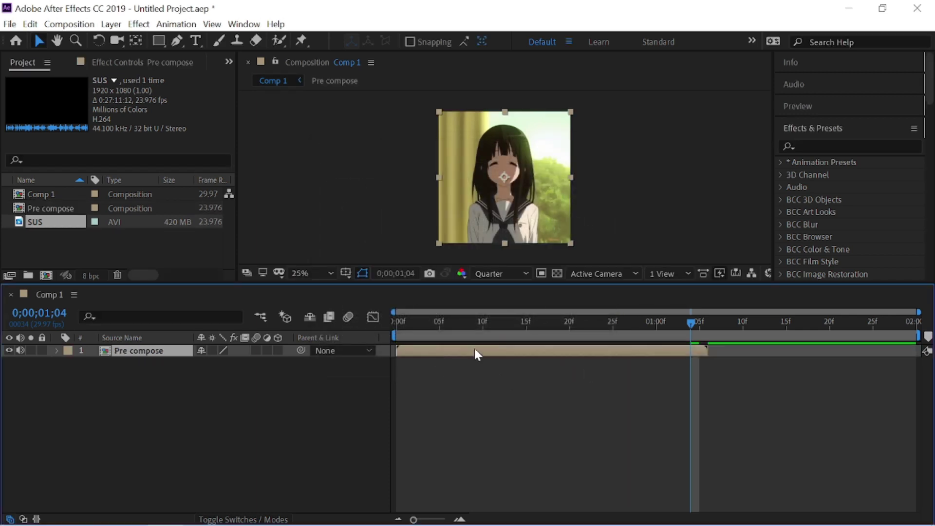
mouse_move(506, 322)
mouse_down()
mouse_move(572, 341)
mouse_move(399, 360)
mouse_up()
Step: Enable Time Remapping on the Pre compose layer from its Time submenu
click(398, 361)
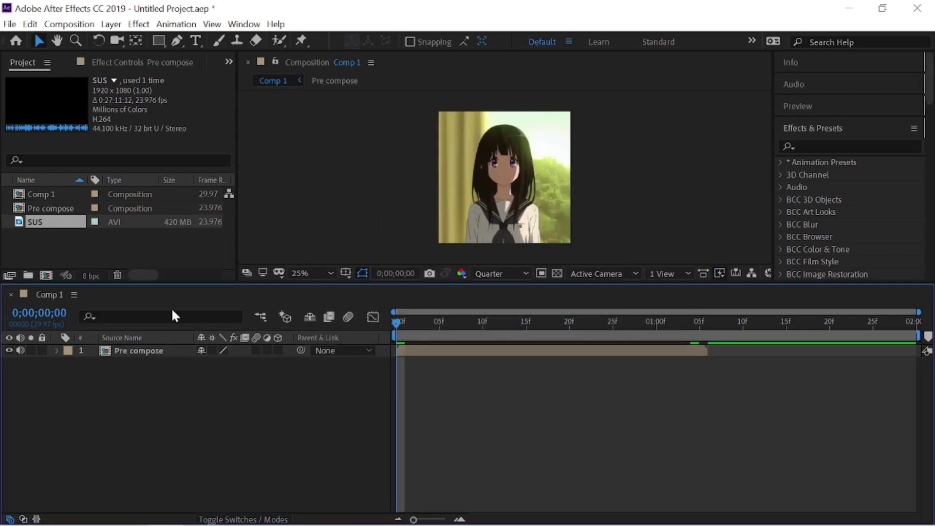
click(474, 353)
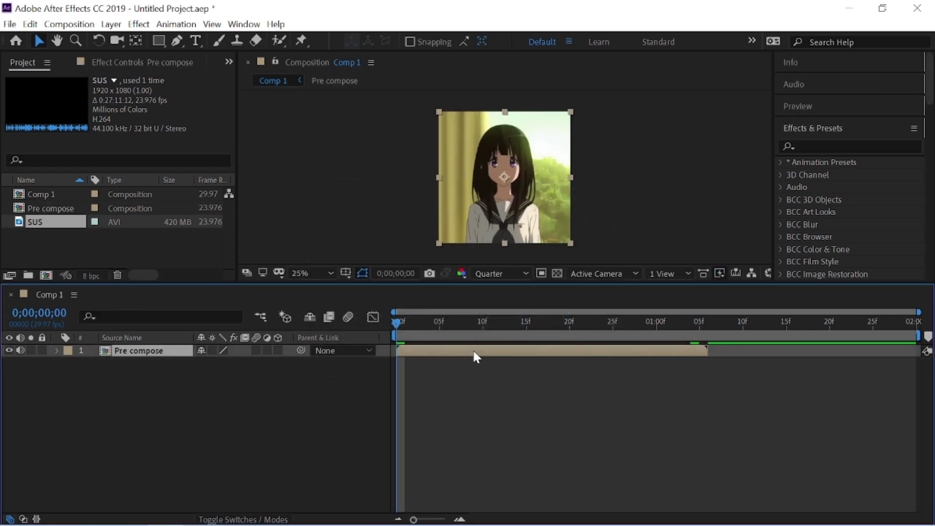
right_click(474, 356)
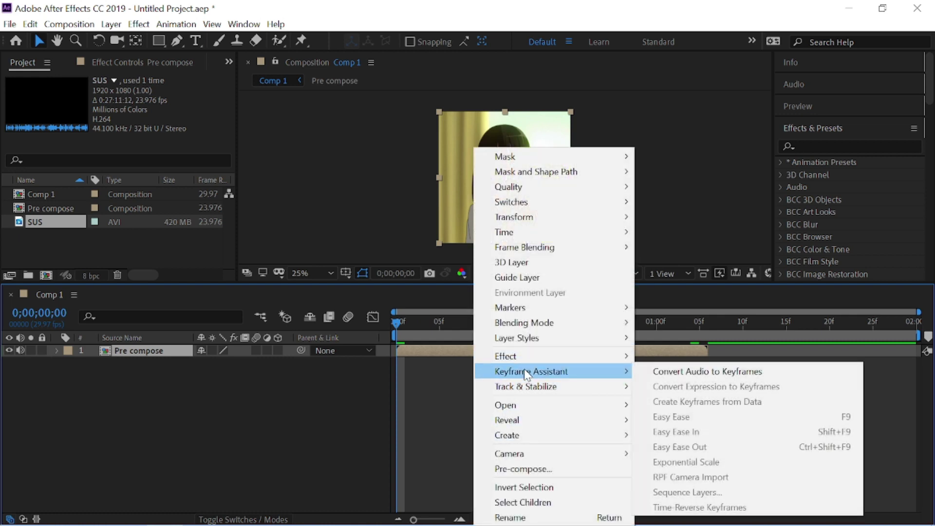
mouse_move(540, 343)
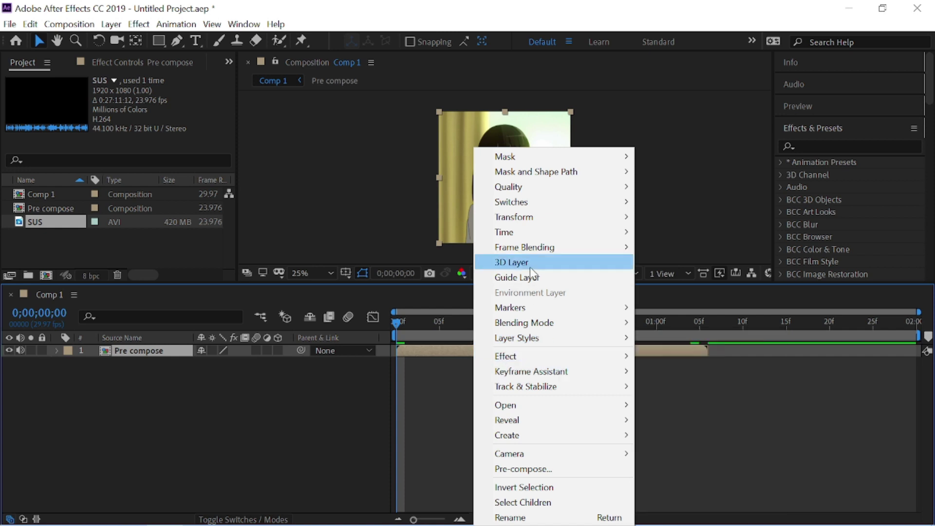
mouse_move(543, 228)
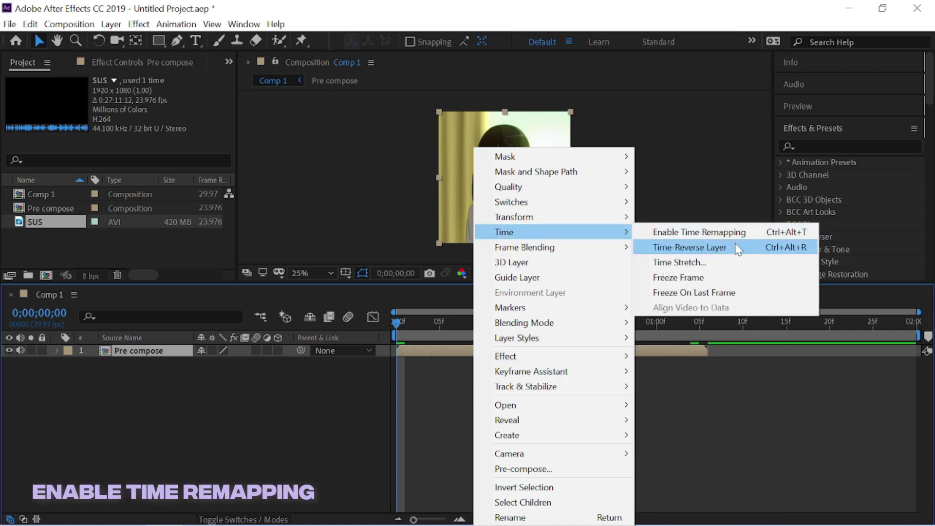
click(722, 237)
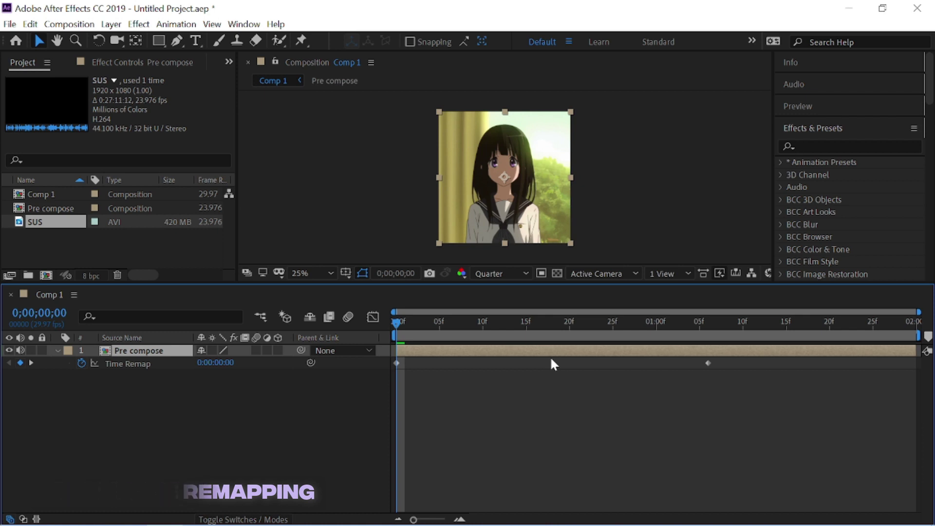
Step: Step through frames and add Time Remap keyframes at frames 2, 5 and about 10
click(815, 107)
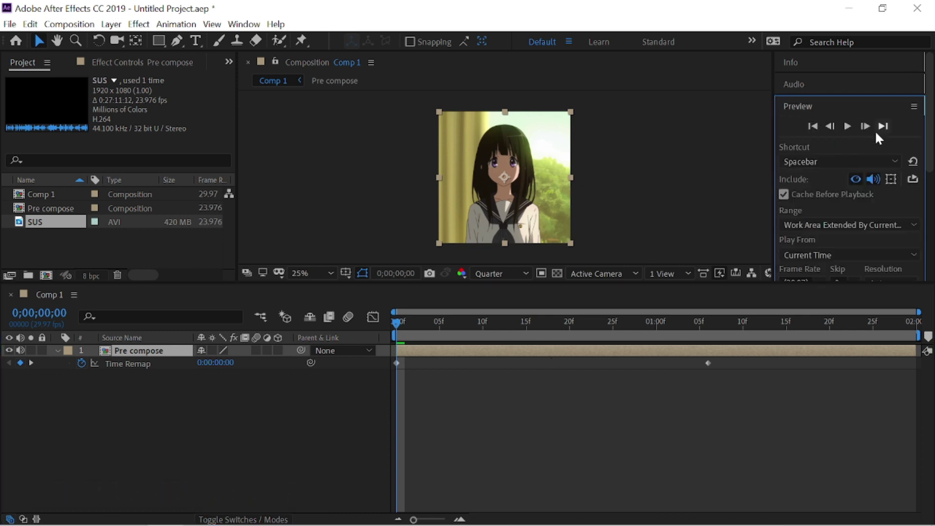
click(865, 126)
click(864, 126)
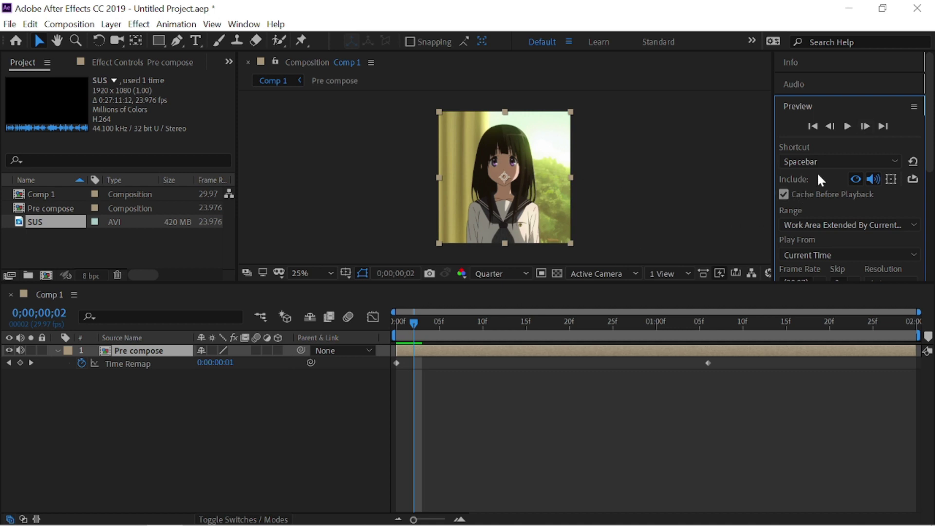
click(20, 362)
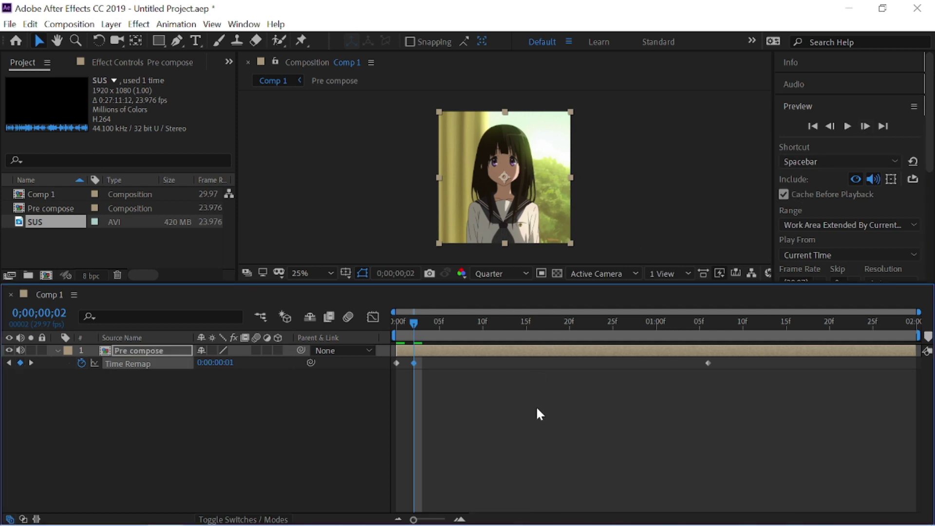
key(space)
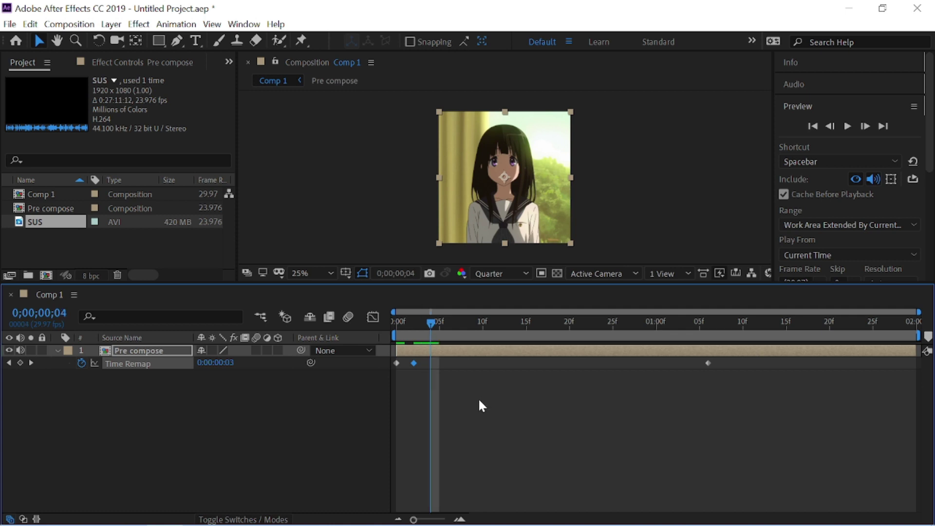
click(478, 405)
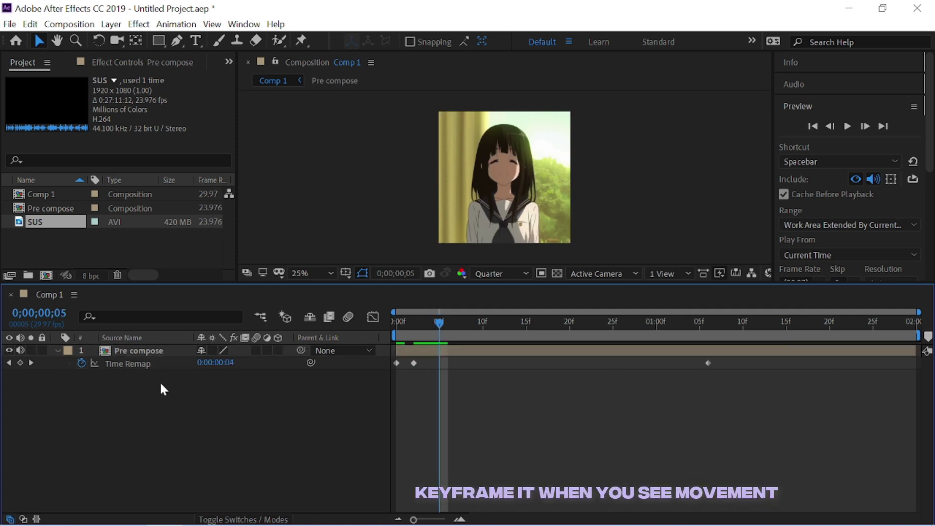
click(20, 363)
key(space)
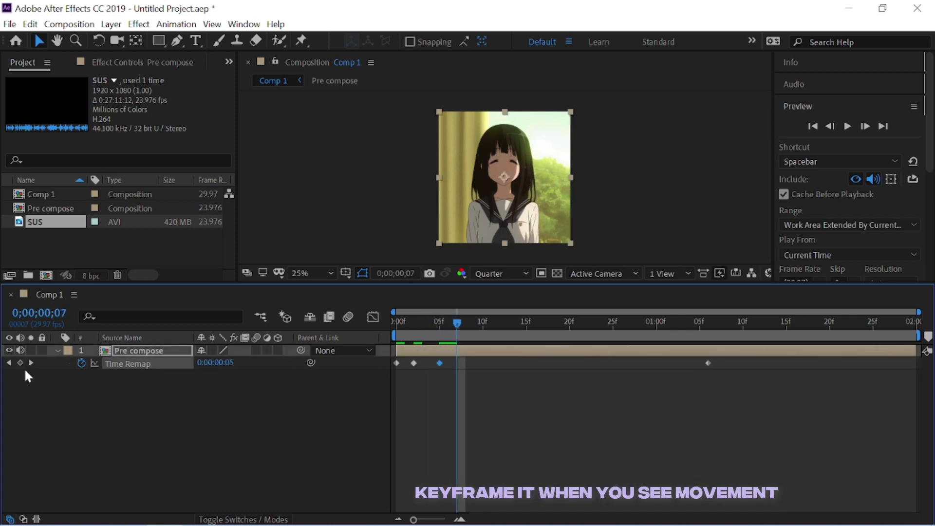
click(29, 383)
key(space)
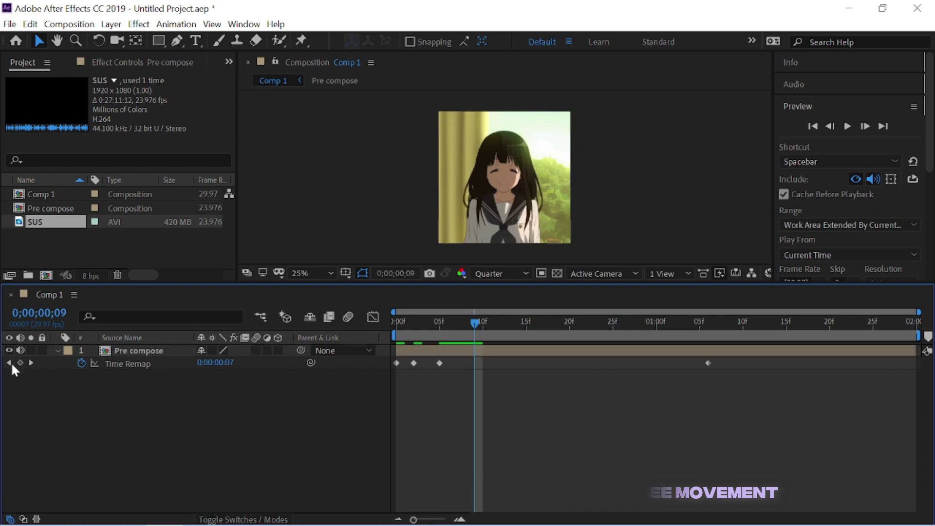
click(21, 362)
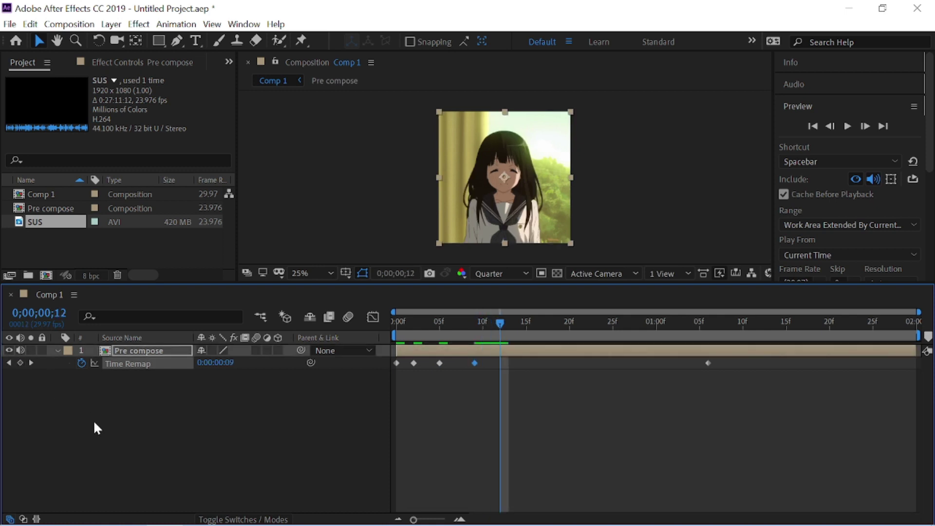
Step: Add further Time Remap keyframes at each later movement, through about 1;05
click(20, 363)
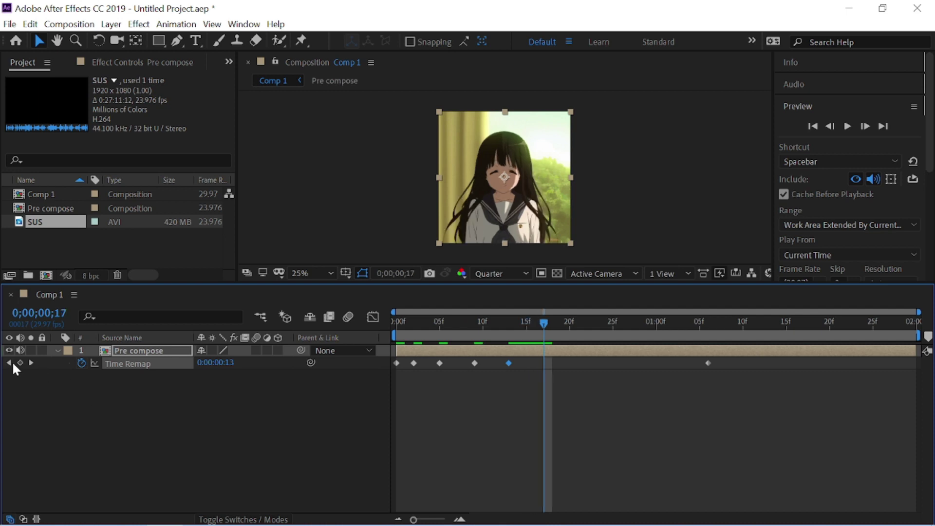
click(20, 363)
click(79, 412)
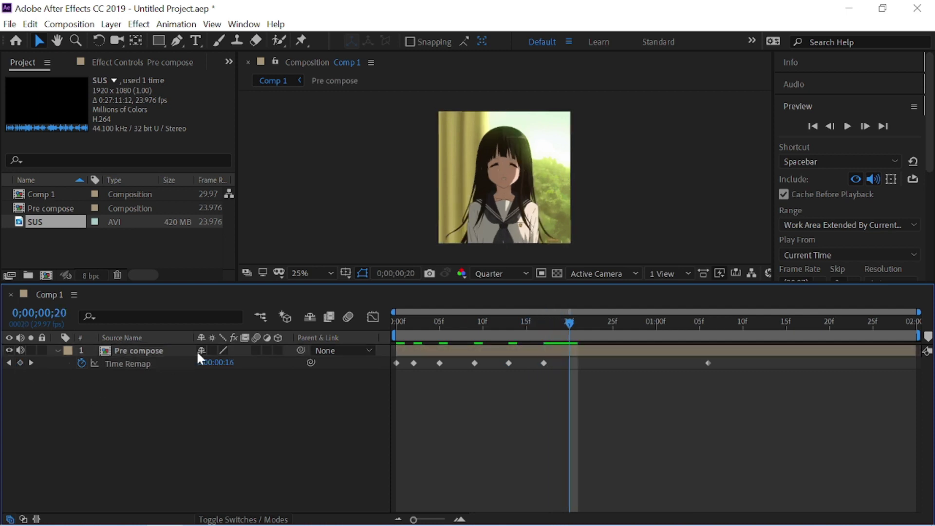
click(367, 273)
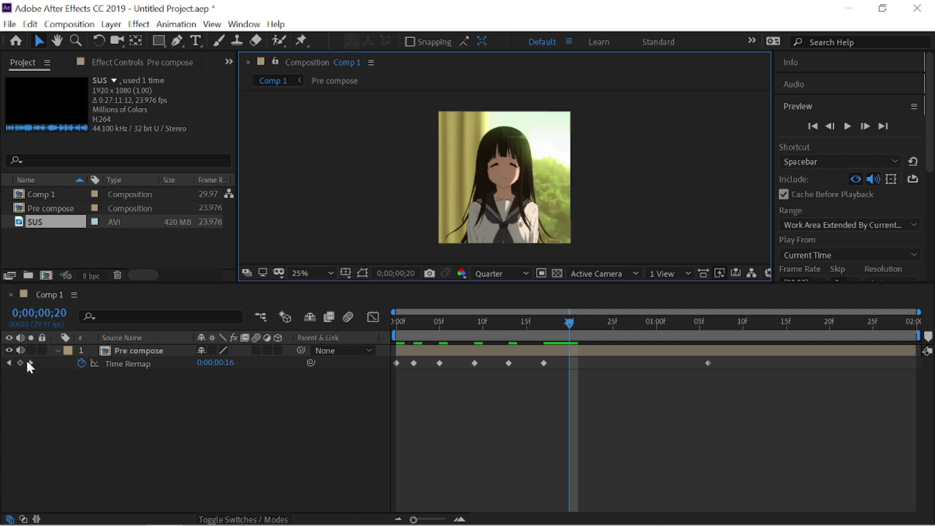
click(20, 363)
click(76, 395)
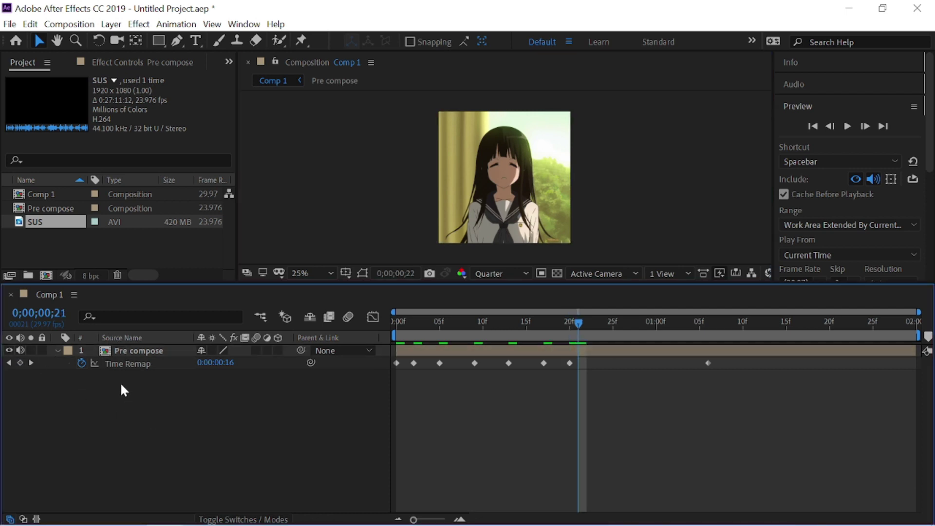
click(20, 362)
click(78, 396)
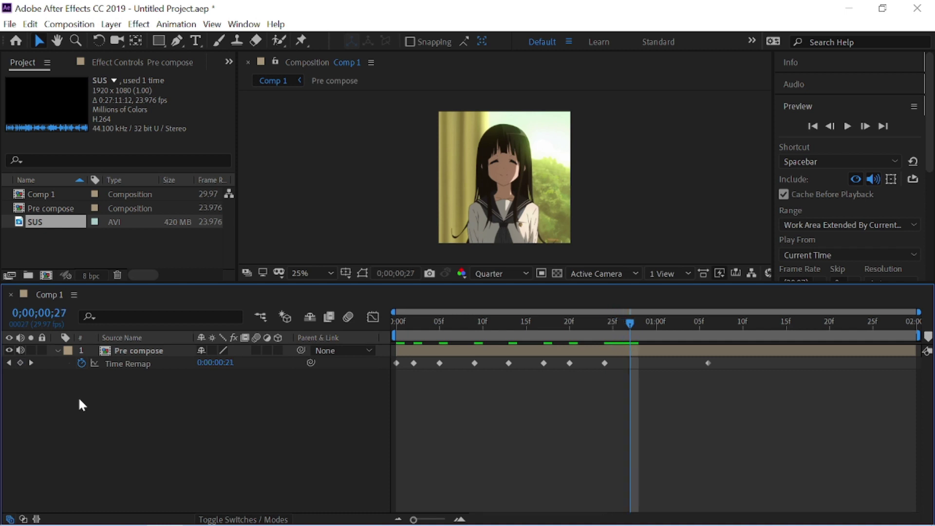
click(20, 363)
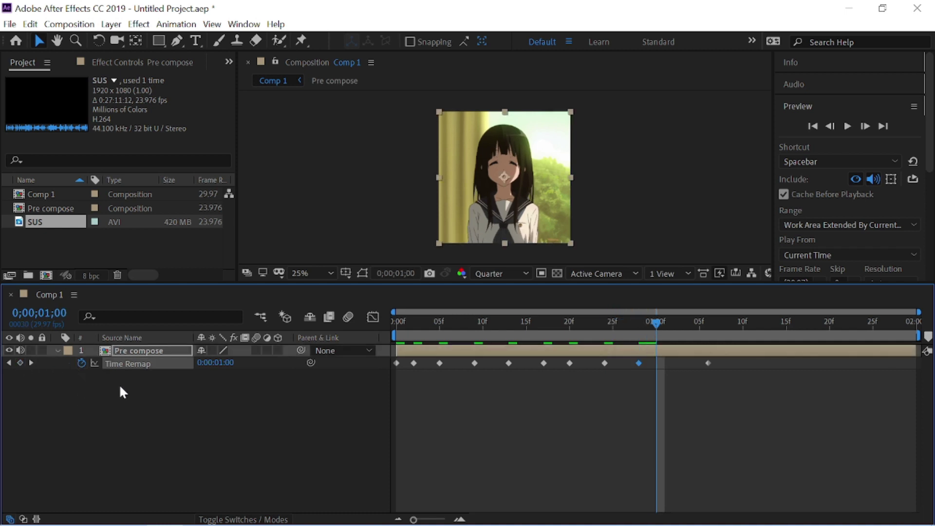
click(19, 363)
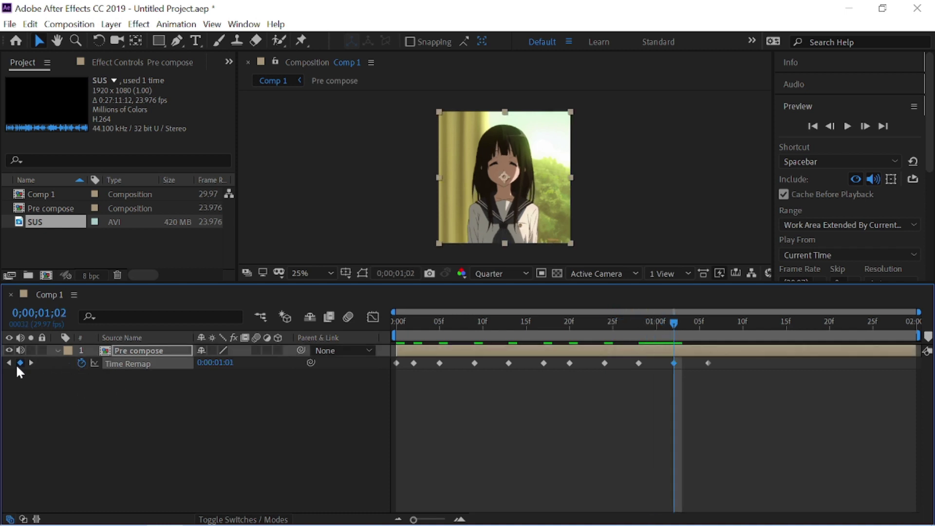
click(110, 412)
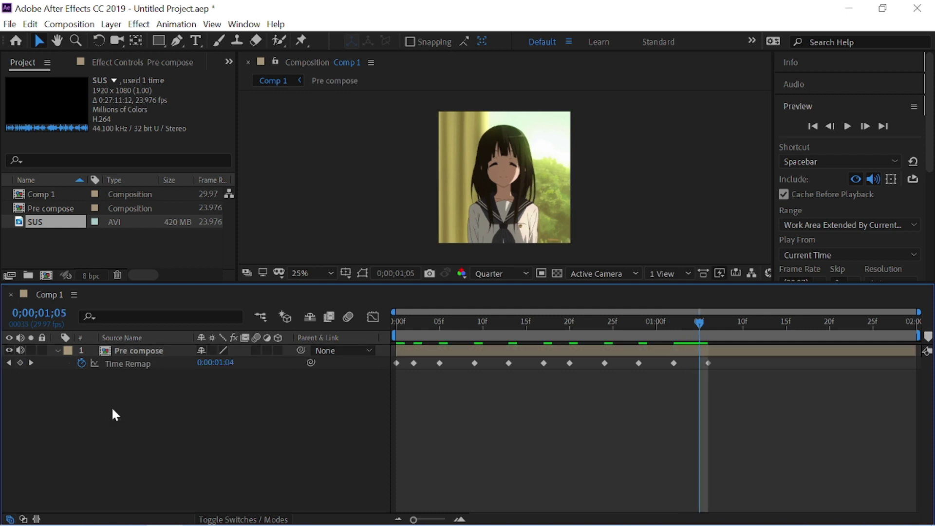
click(20, 362)
Step: Return the time marker to frame 12 to review the motion
click(665, 324)
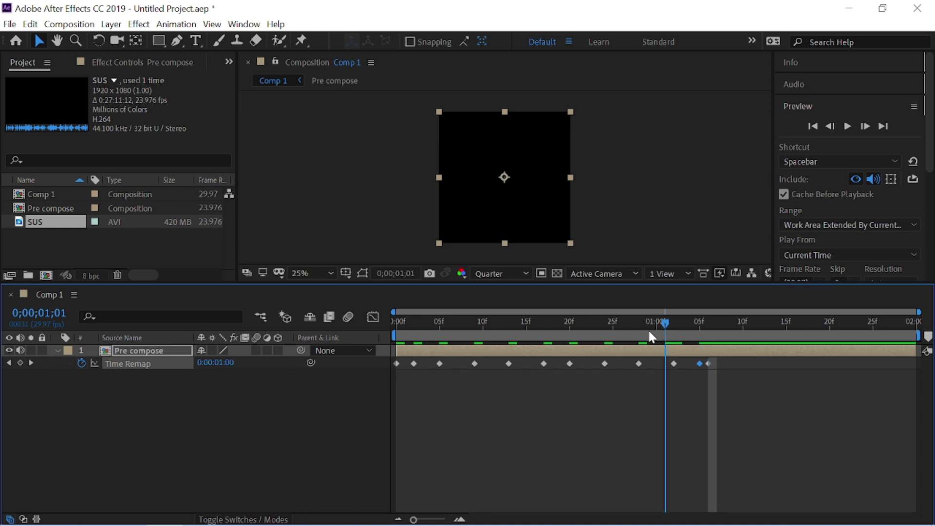
drag(649, 335, 502, 390)
click(507, 397)
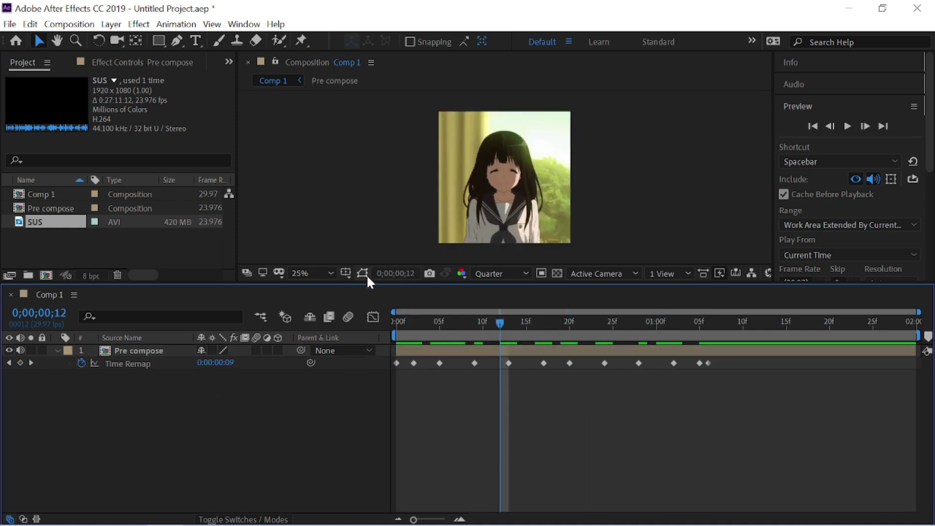
click(396, 273)
click(537, 299)
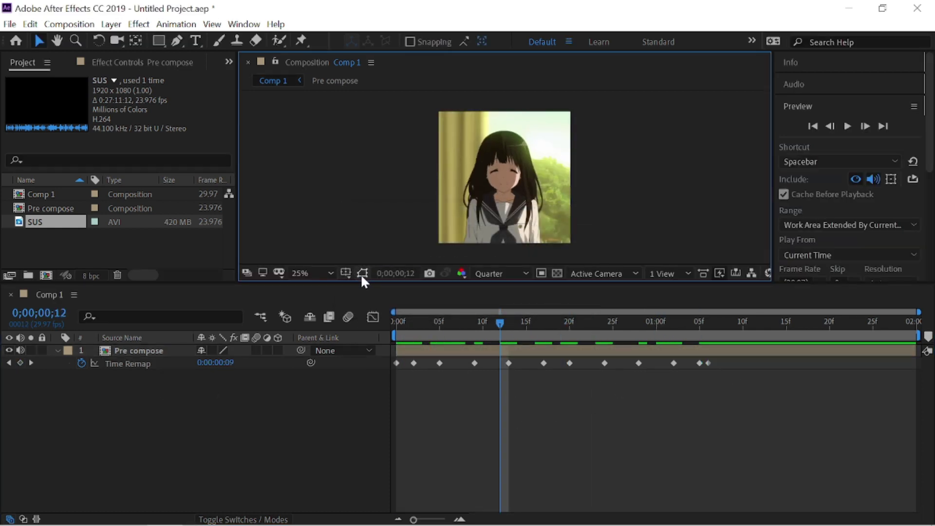
click(538, 424)
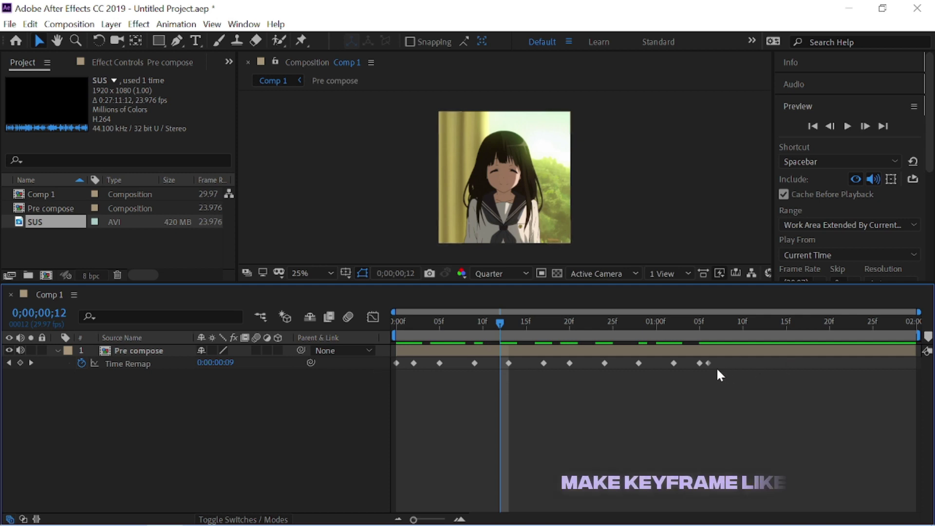
Step: Select the later Time Remap keyframes and slide them left to sit about one frame apart
mouse_move(717, 369)
mouse_down()
mouse_move(694, 359)
mouse_move(595, 355)
mouse_up()
click(672, 336)
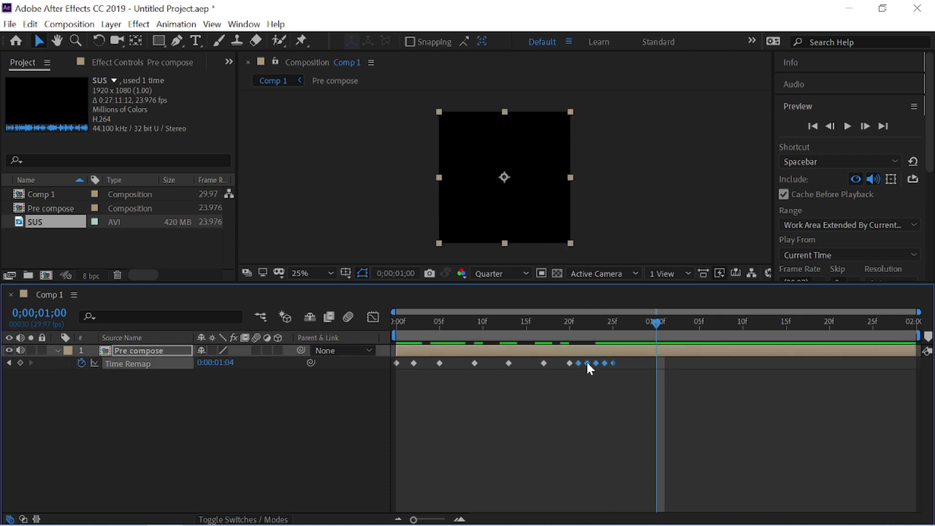
mouse_move(587, 364)
mouse_down()
mouse_move(526, 363)
mouse_move(591, 374)
mouse_up()
drag(506, 363, 422, 363)
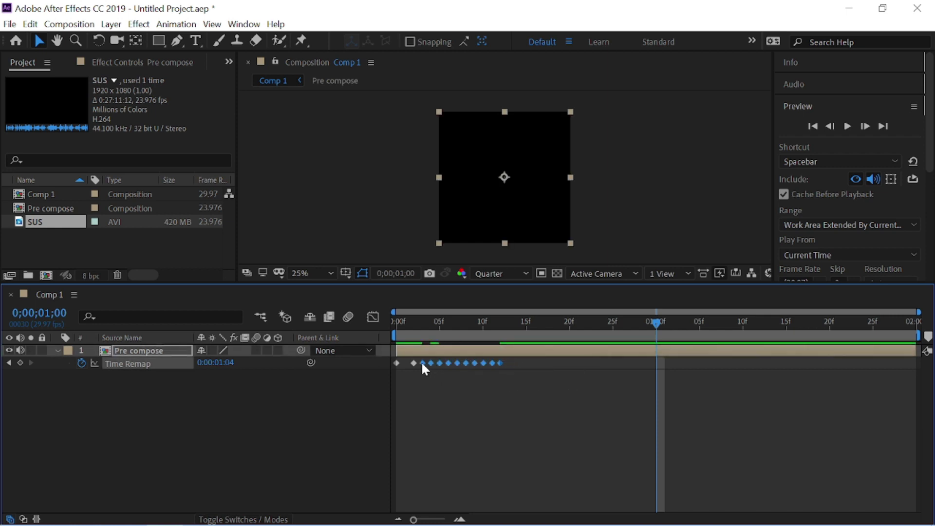
mouse_move(504, 373)
mouse_down()
mouse_move(409, 354)
mouse_move(409, 364)
mouse_up()
drag(397, 320, 488, 332)
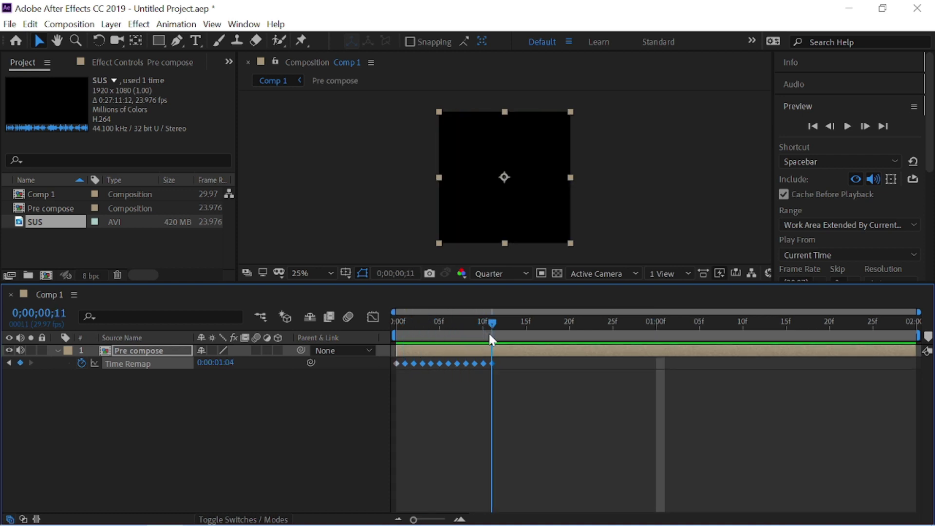
Step: Split the Pre compose layer at frame 11, delete the leftover piece, and start it at 0f
click(530, 392)
click(502, 350)
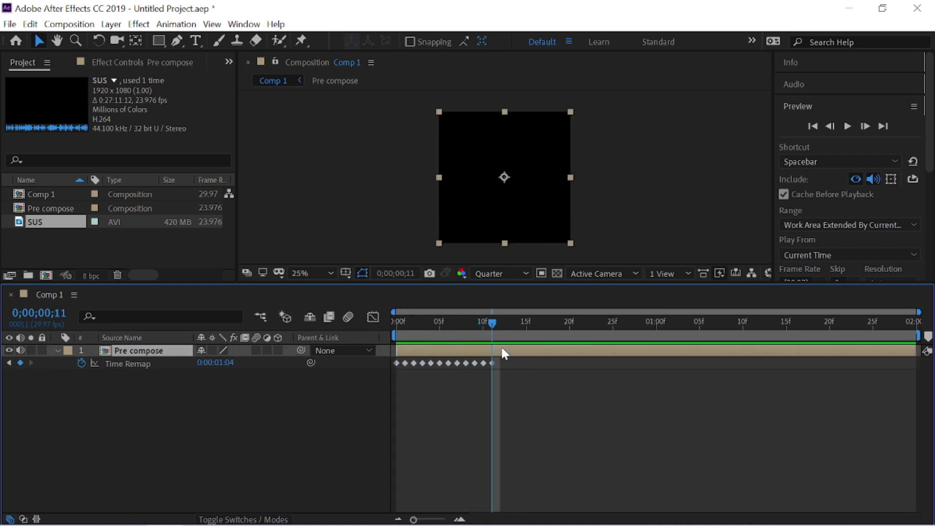
click(504, 367)
click(500, 348)
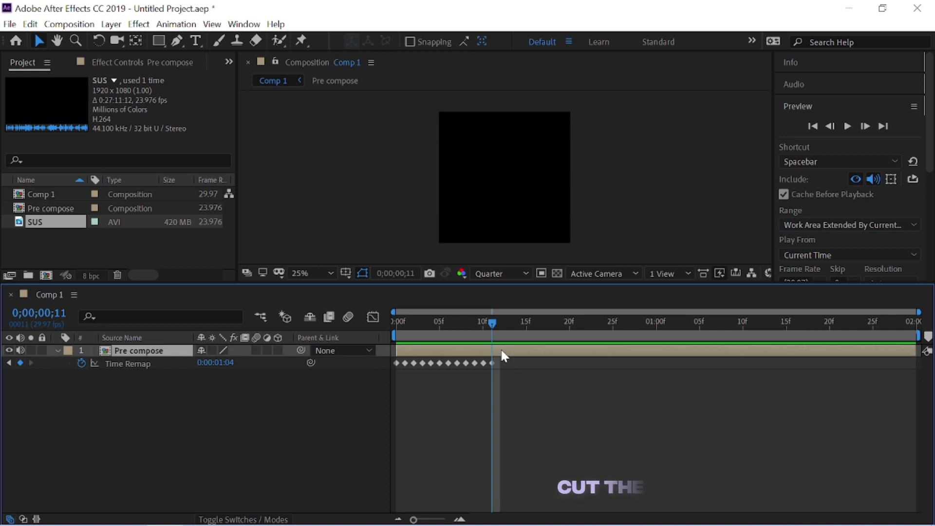
key(ctrl+shift+d)
click(414, 323)
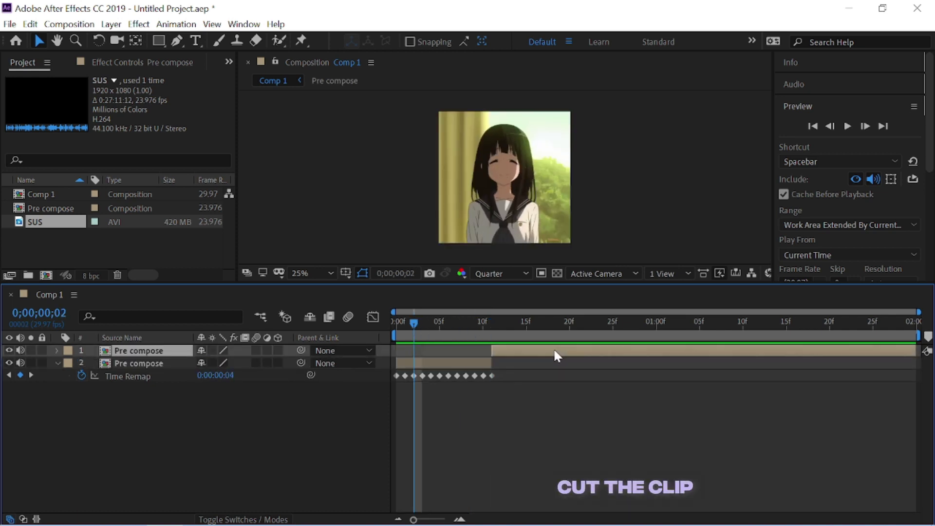
key(Delete)
drag(428, 350, 424, 350)
drag(587, 322, 611, 325)
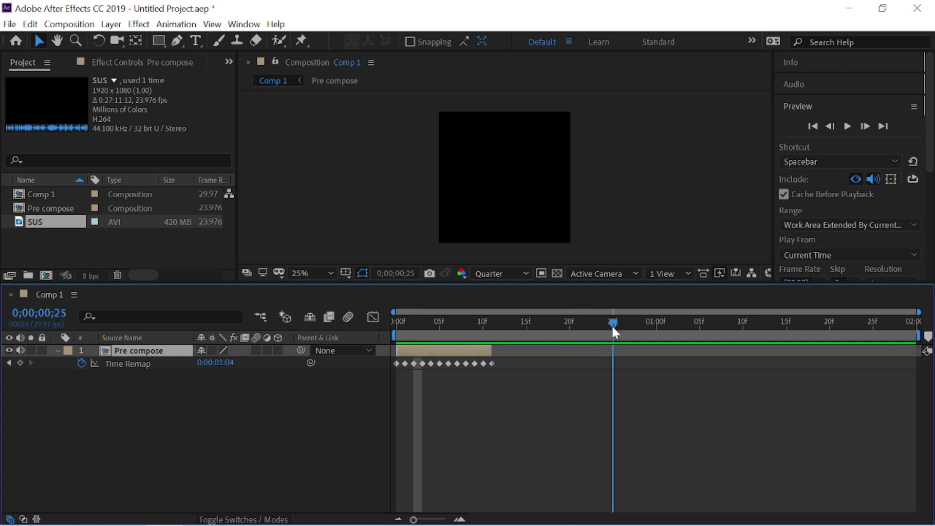
mouse_move(927, 336)
mouse_down()
mouse_move(615, 335)
mouse_move(397, 350)
mouse_up()
click(566, 325)
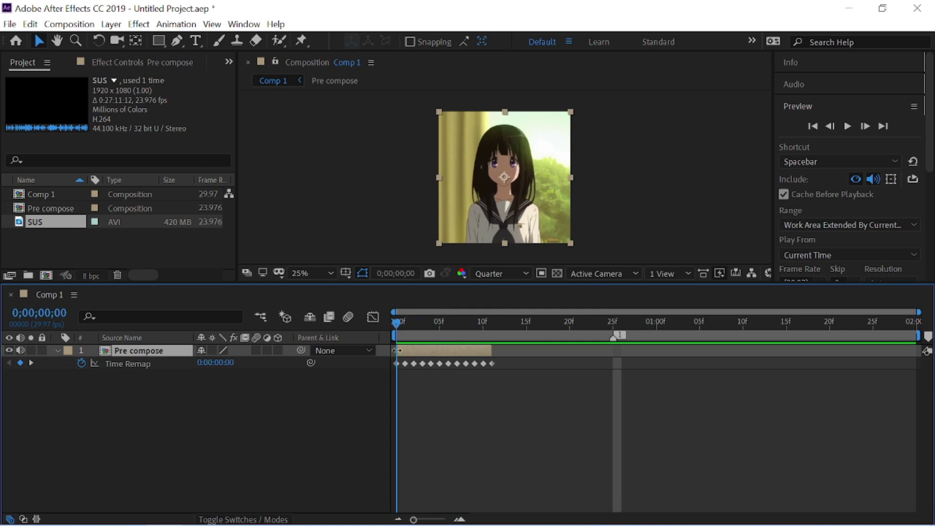
Step: Precompose the trimmed layer as 'yeah' and preview it from the start
key(ctrl+shift+c)
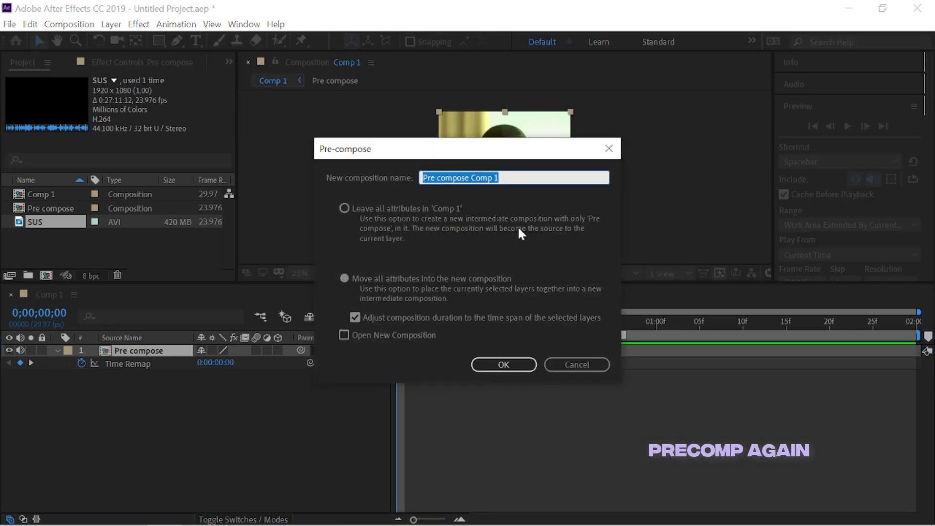
key(Caps_Lock)
key(Caps_Lock)
text(yeah)
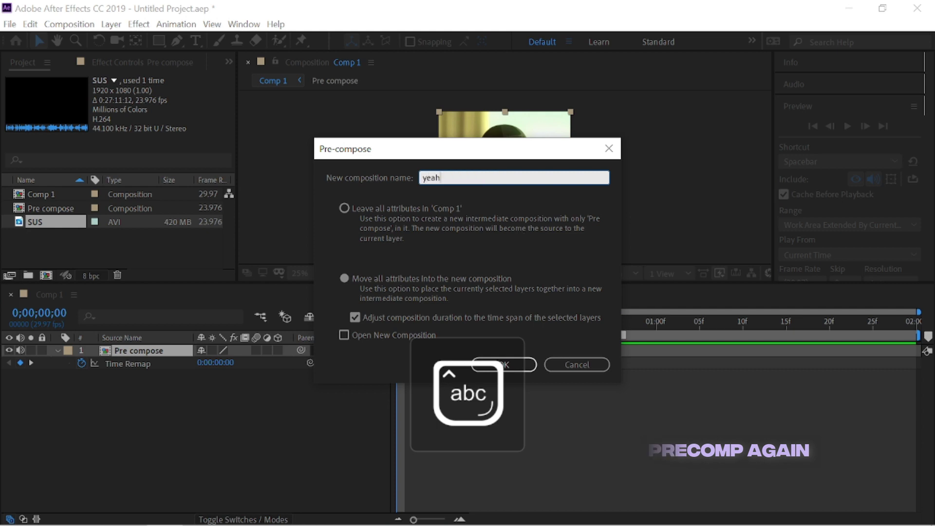
key(Return)
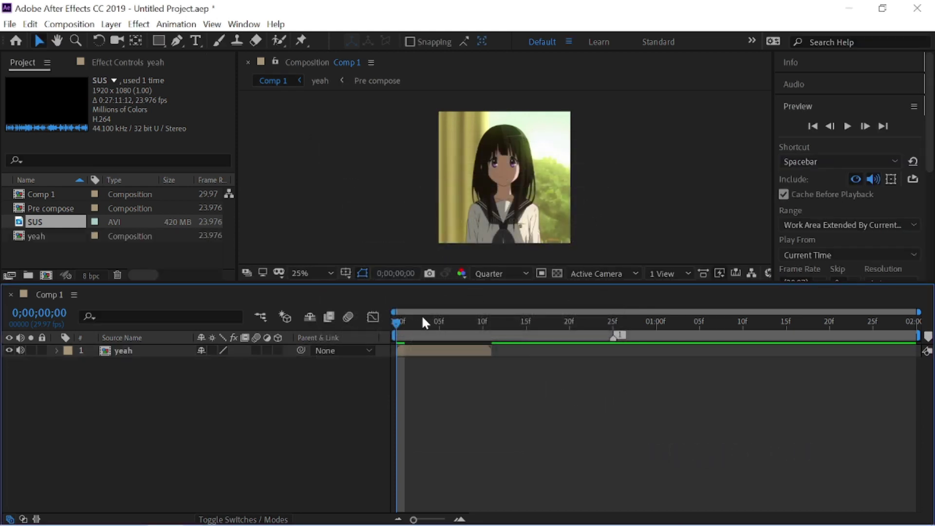
drag(423, 320, 440, 338)
key(Home)
key(space)
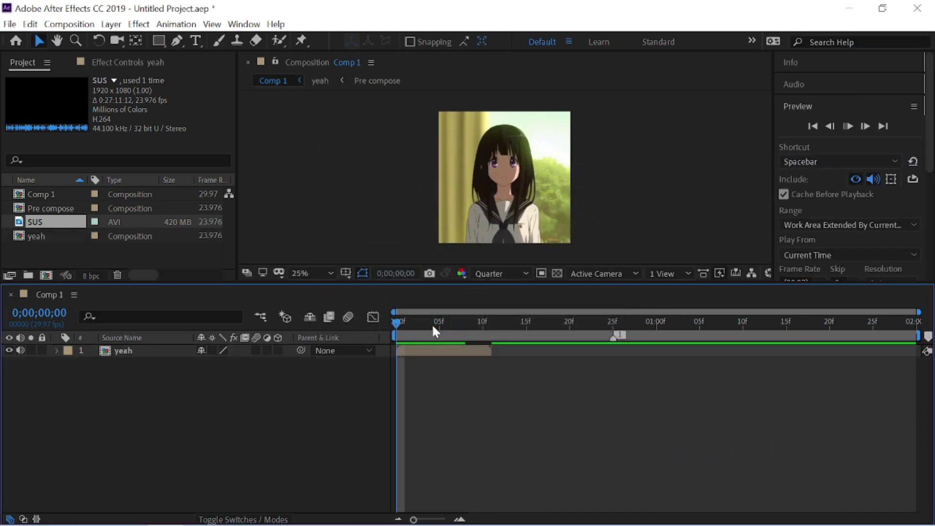
mouse_move(439, 324)
mouse_down()
mouse_move(448, 326)
mouse_move(390, 329)
mouse_move(425, 351)
mouse_up()
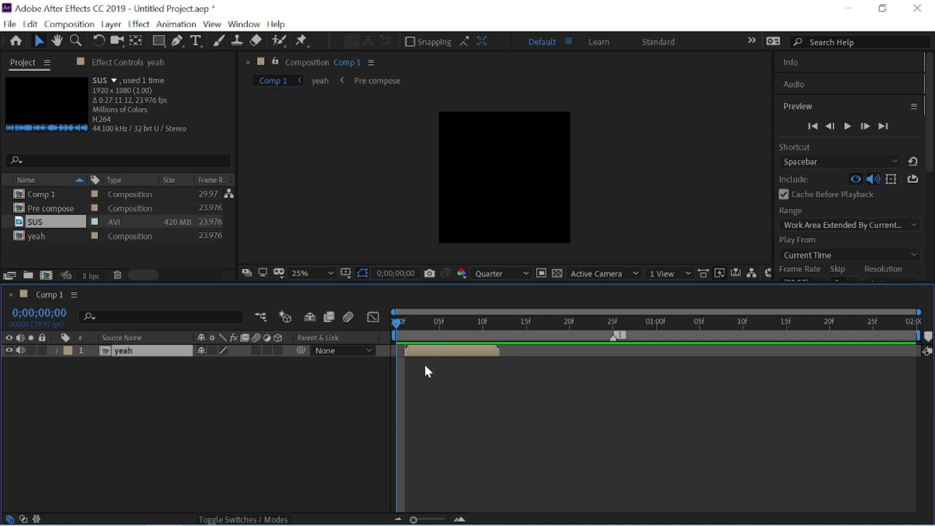
Step: Search for 'Twixtor' and apply Twixtor Pro to the yeah layer
click(402, 322)
key(ctrl+space)
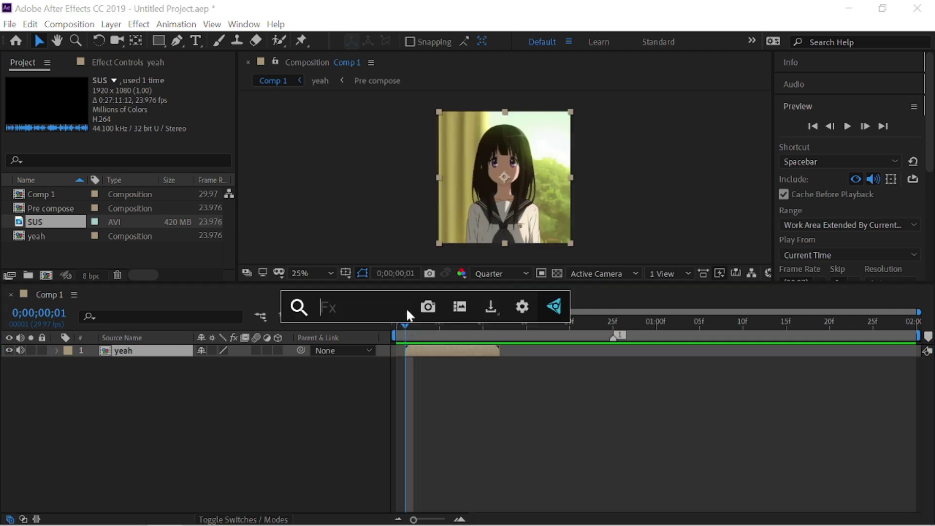
text(Twix)
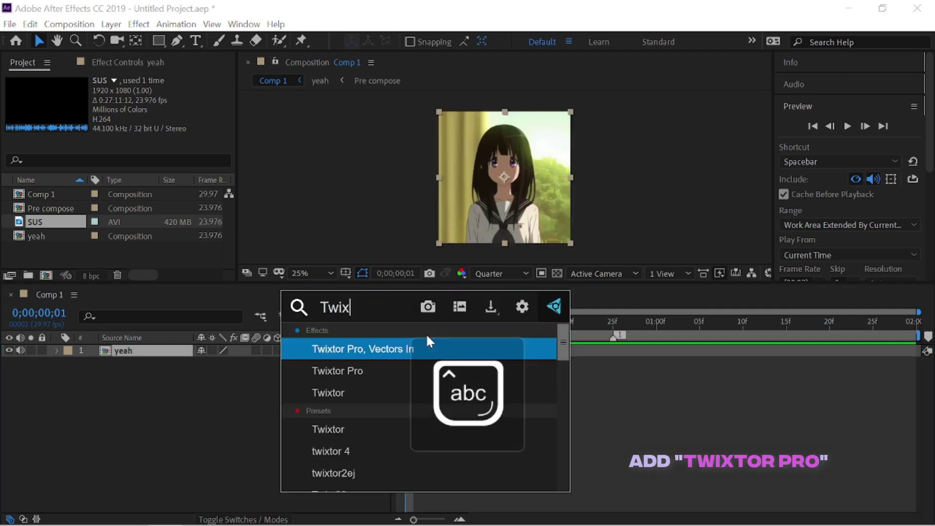
text(tor)
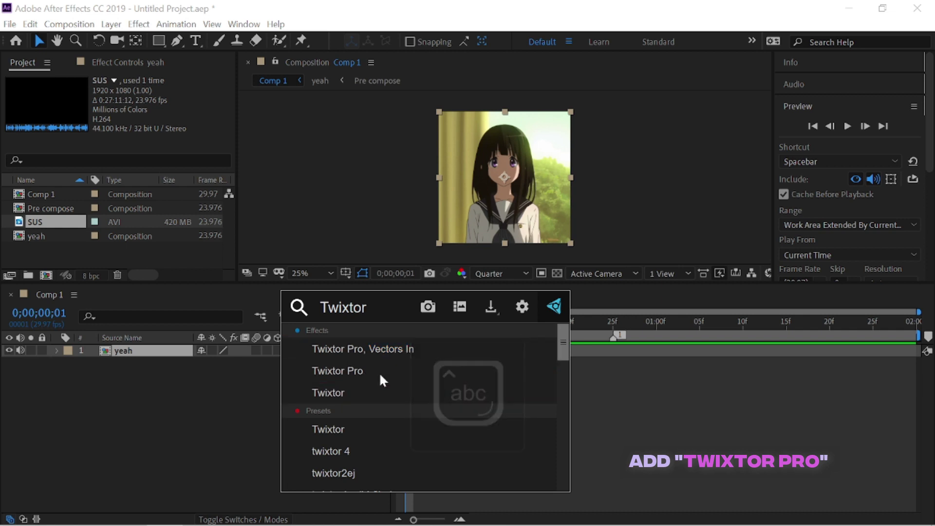
click(349, 370)
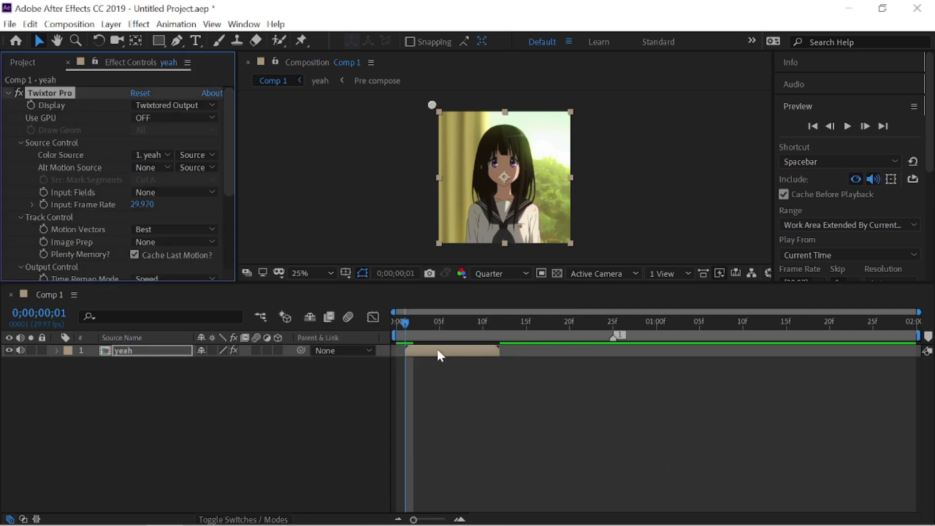
Step: In Twixtor Pro, set Image Prep to Contrast/Edge Enhance, Frame Interp to Motion Weighted Blend, Warping to Forward
mouse_move(437, 354)
mouse_down()
mouse_move(429, 347)
mouse_move(442, 328)
mouse_move(398, 328)
mouse_up()
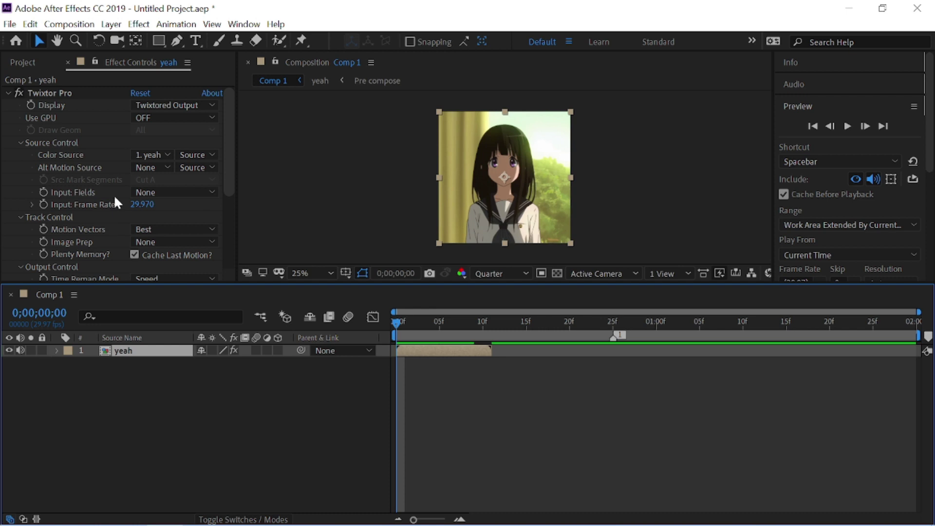
mouse_move(237, 174)
mouse_down()
mouse_move(266, 185)
mouse_move(246, 206)
mouse_up()
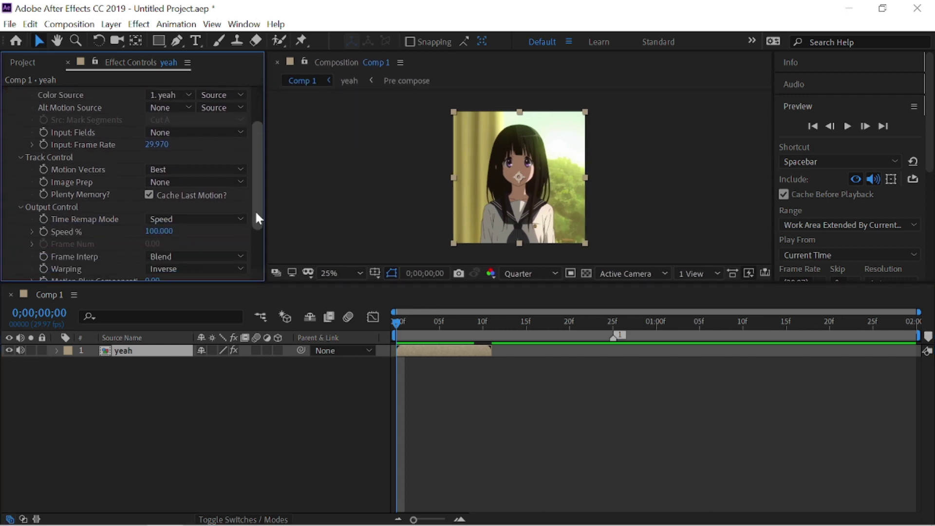
click(166, 164)
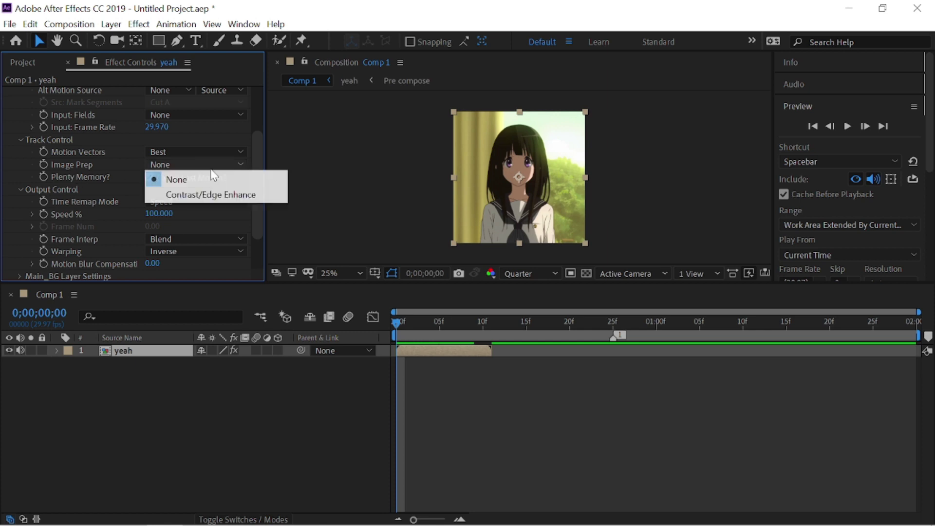
click(191, 193)
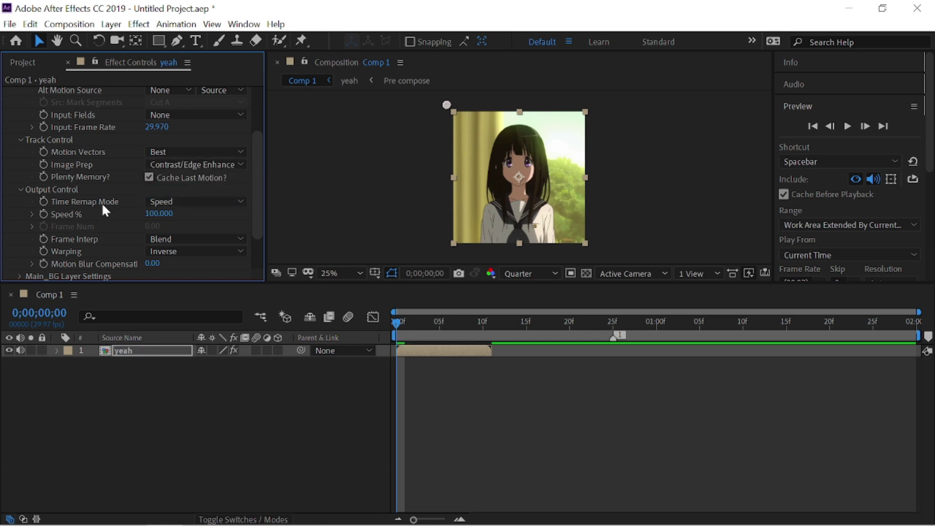
click(167, 238)
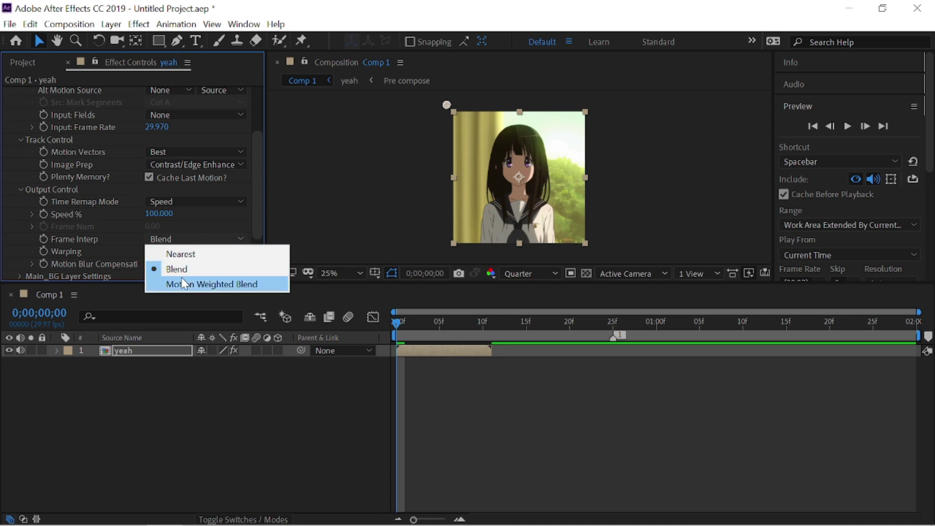
click(237, 271)
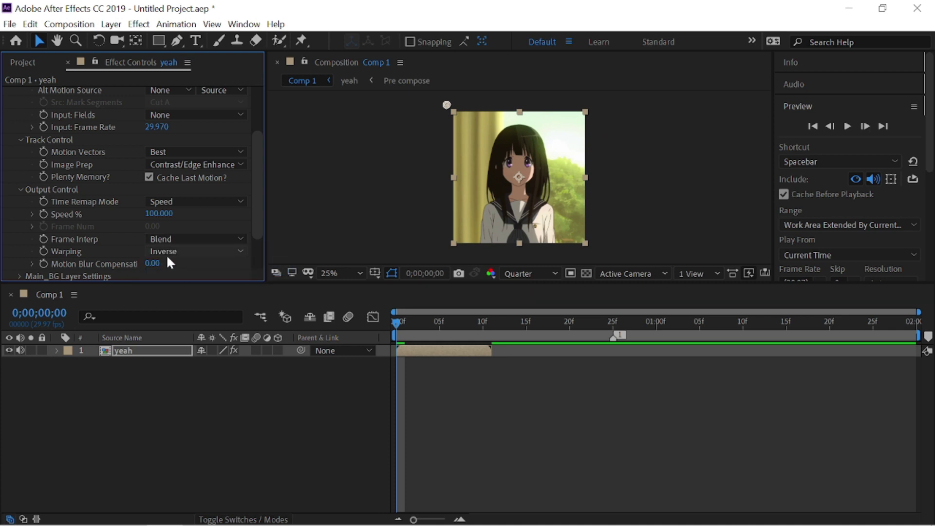
click(191, 243)
click(163, 285)
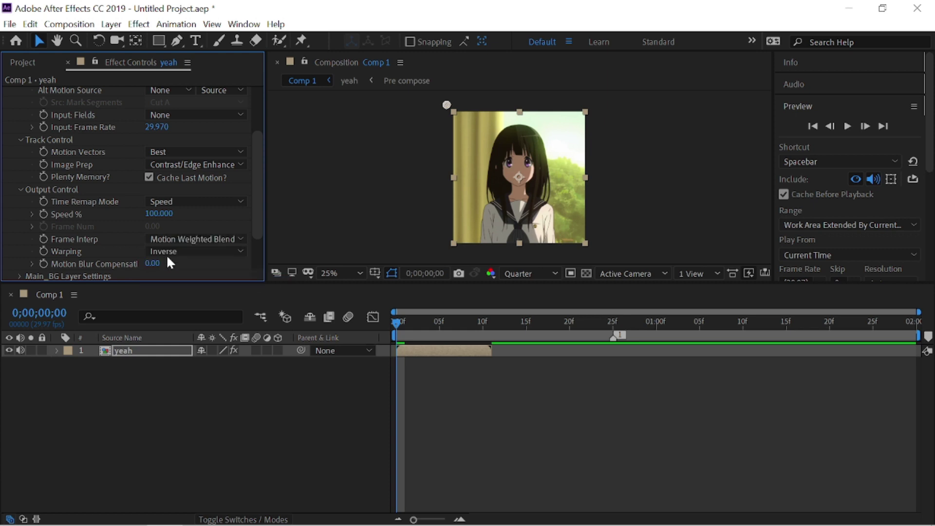
click(193, 252)
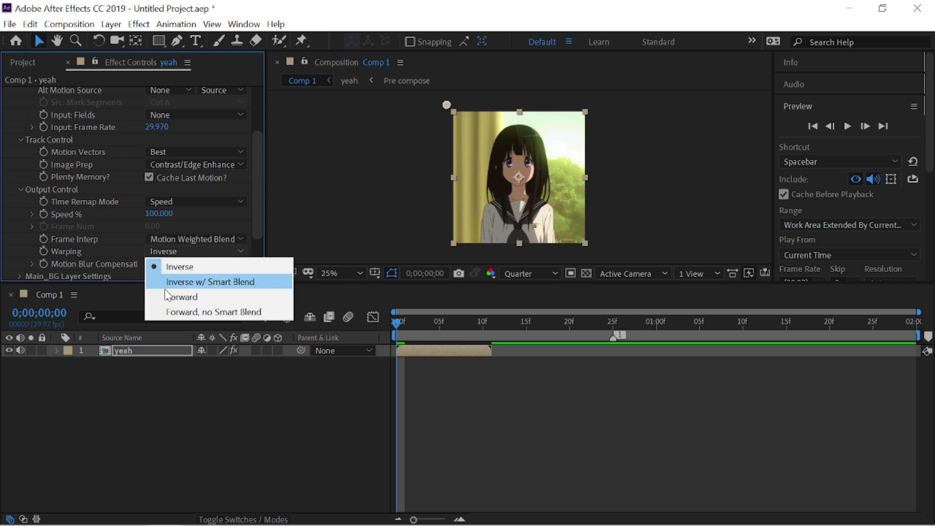
click(244, 298)
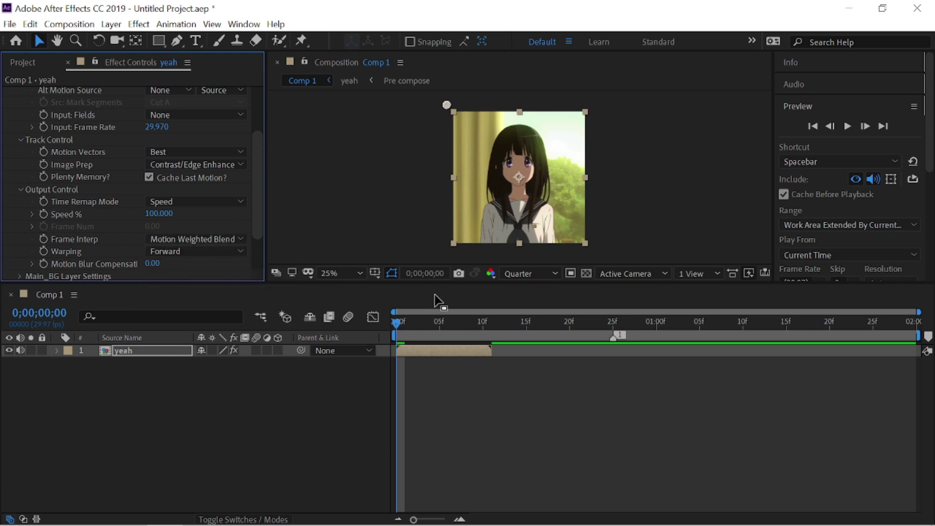
Step: Compare Blend against Motion Weighted Blend frame interpolation, keeping Motion Weighted Blend
mouse_move(395, 324)
mouse_down()
mouse_move(420, 332)
mouse_move(376, 325)
mouse_up()
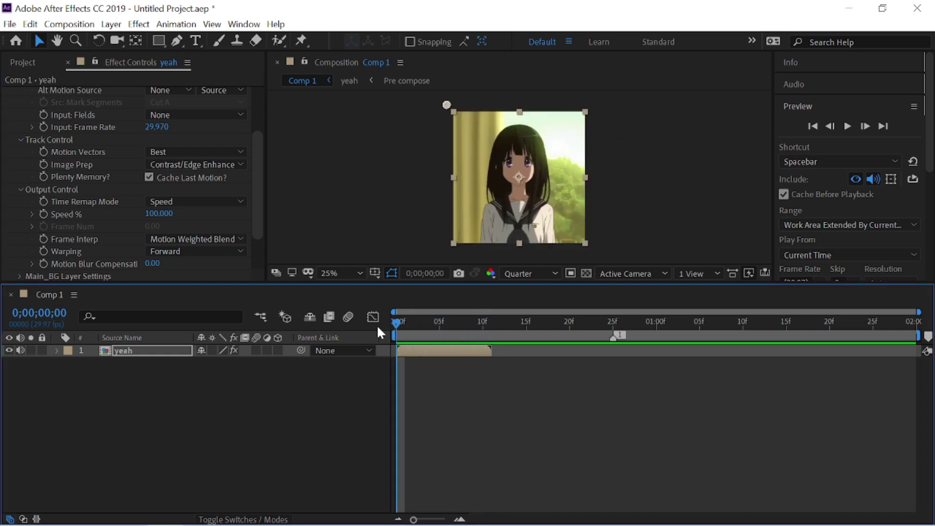
scroll(80, 213, up, 2)
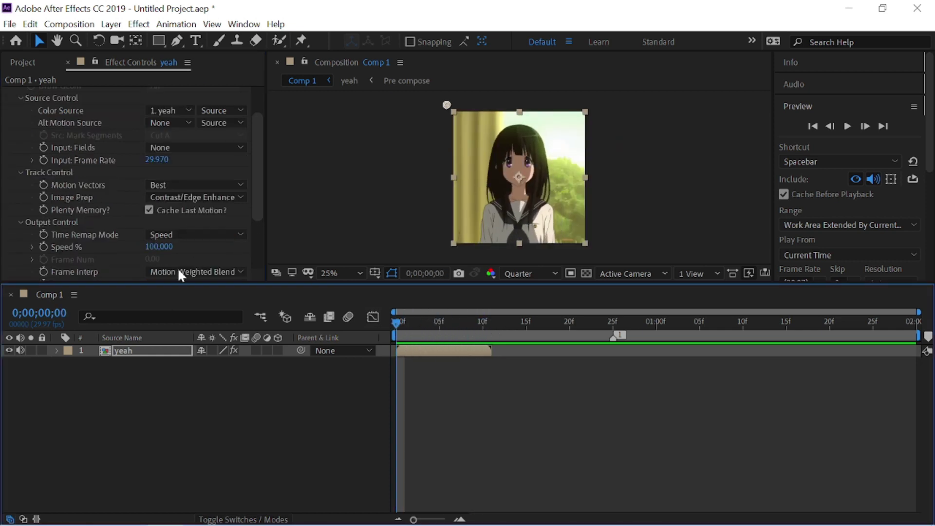
click(203, 269)
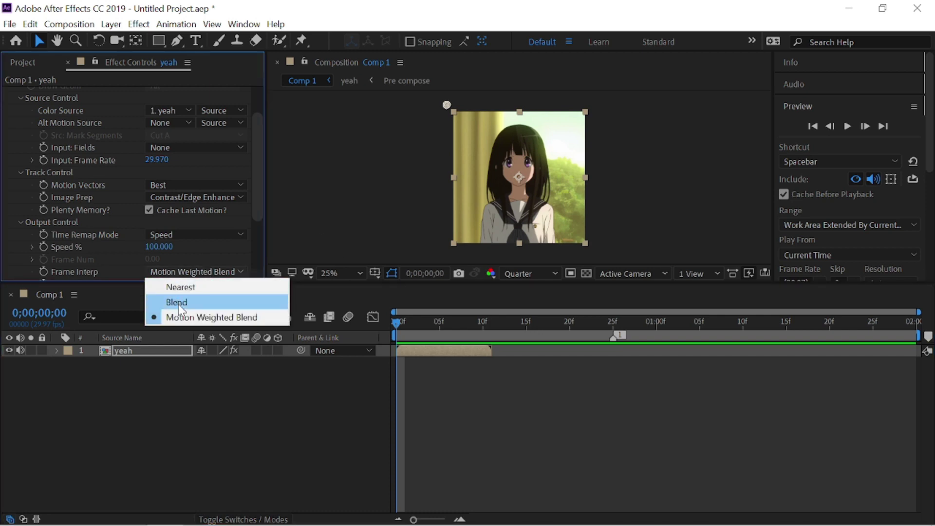
click(193, 300)
click(194, 275)
click(182, 315)
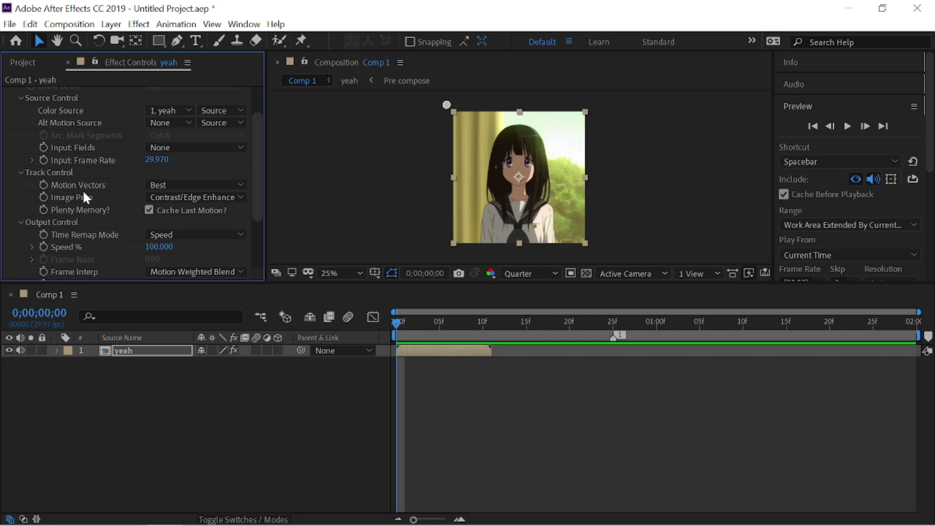
scroll(98, 188, down, 2)
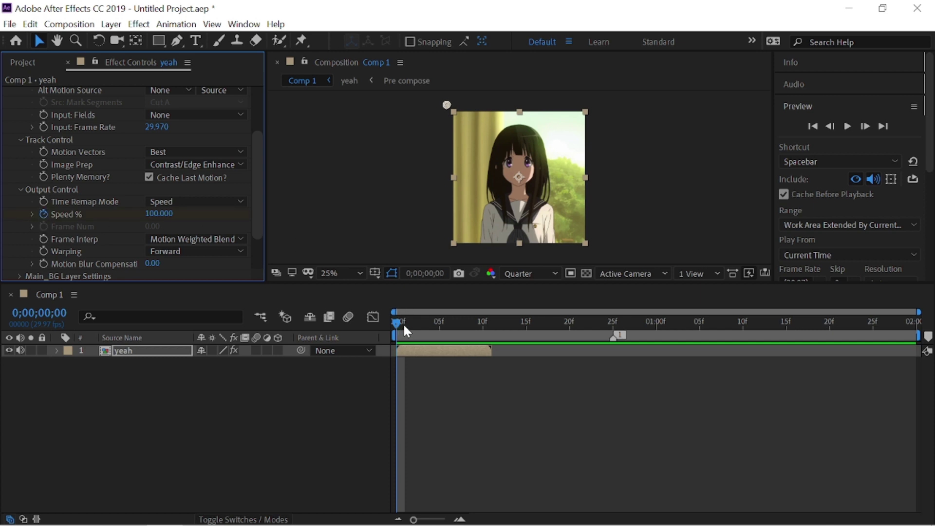
Step: Move the Speed % keyframe earlier and key Speed % to 30 at frame 2
key(u)
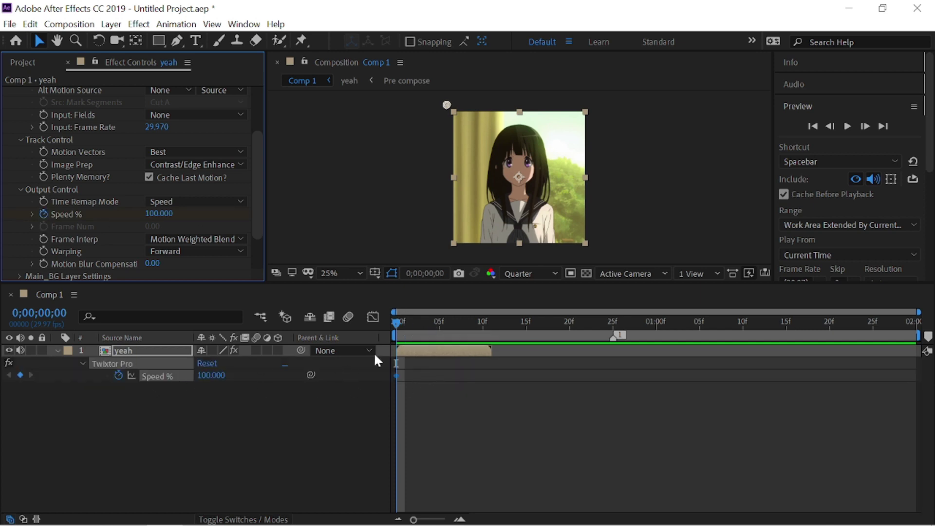
mouse_move(435, 354)
mouse_down()
mouse_move(452, 356)
mouse_move(416, 330)
mouse_up()
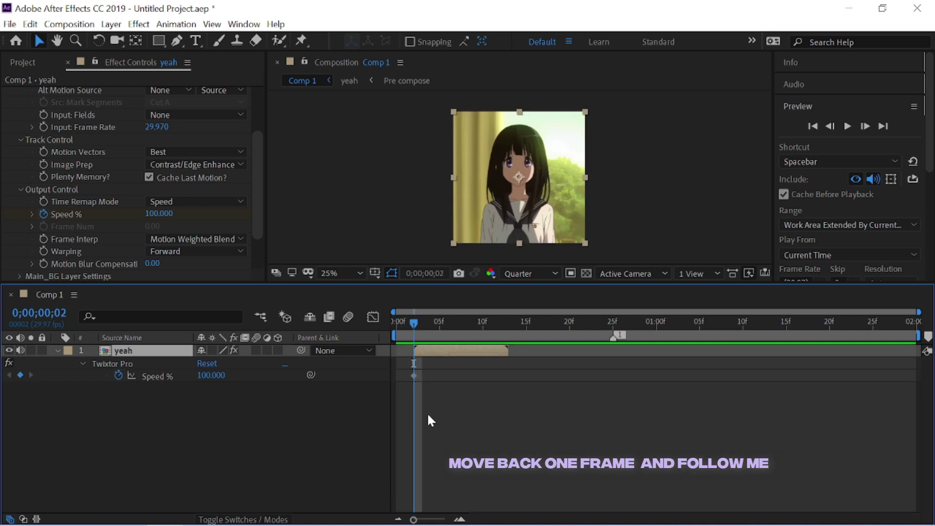
click(414, 375)
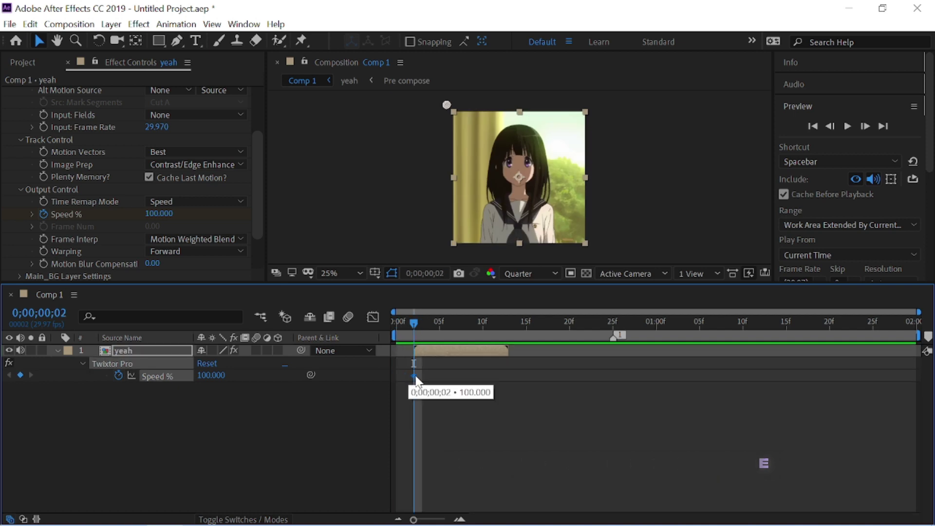
drag(413, 381, 405, 381)
click(430, 398)
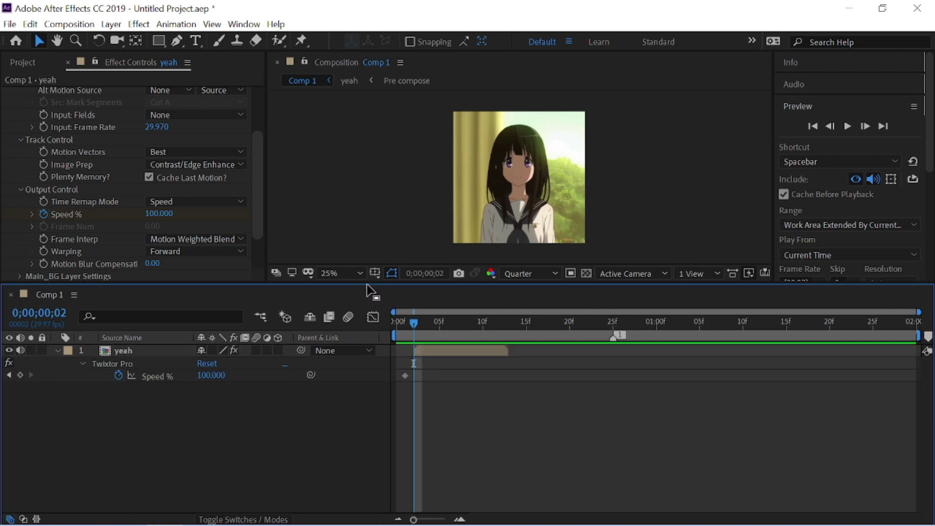
click(159, 212)
text(30)
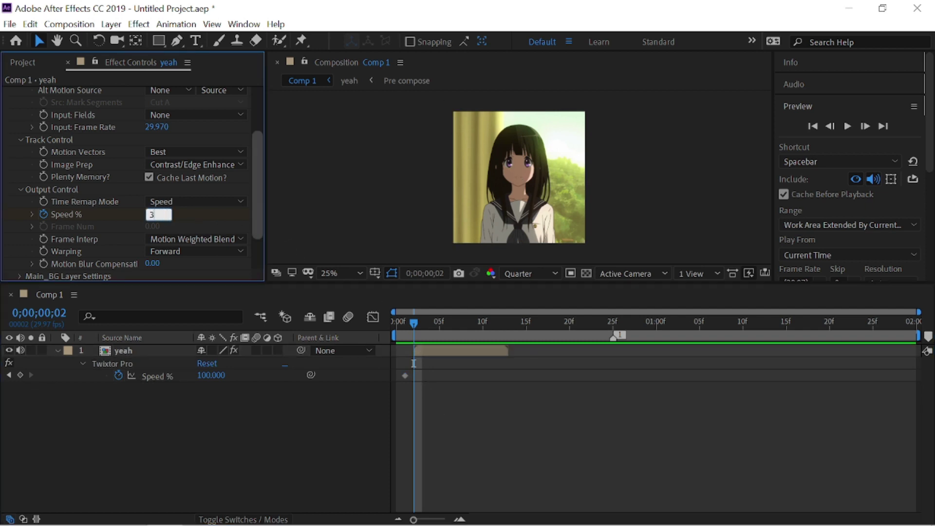
key(Return)
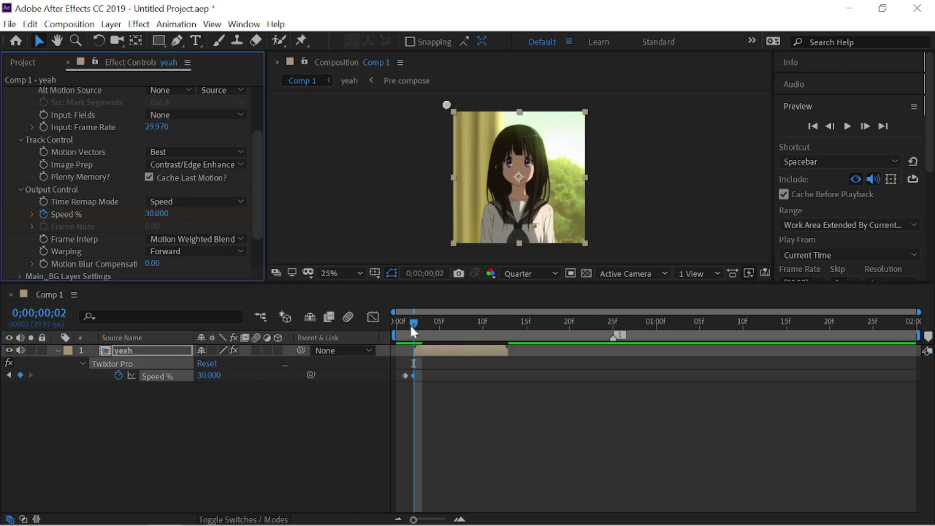
mouse_move(411, 328)
mouse_down()
mouse_move(463, 334)
mouse_move(413, 331)
mouse_up()
click(446, 399)
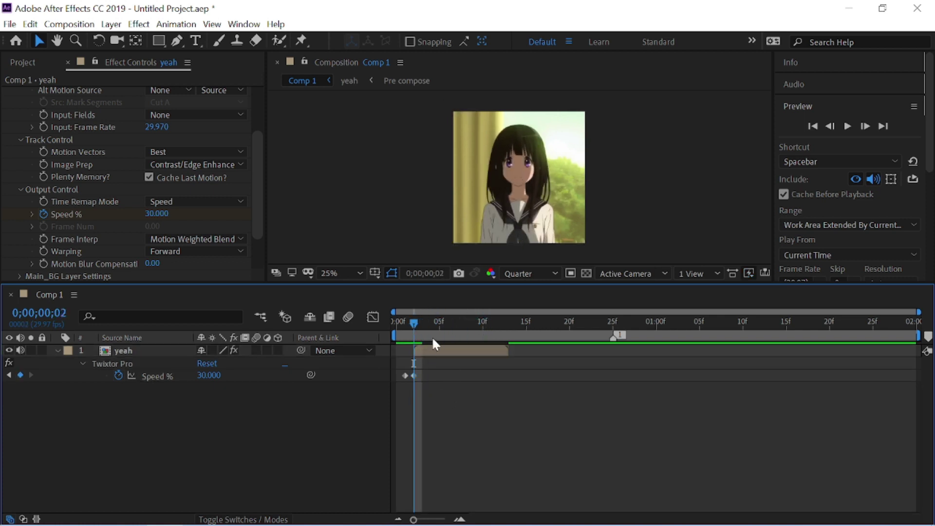
Step: Turn on Enable Time Remapping for the yeah layer, start it at frame 0, and find where the clip ends
right_click(435, 349)
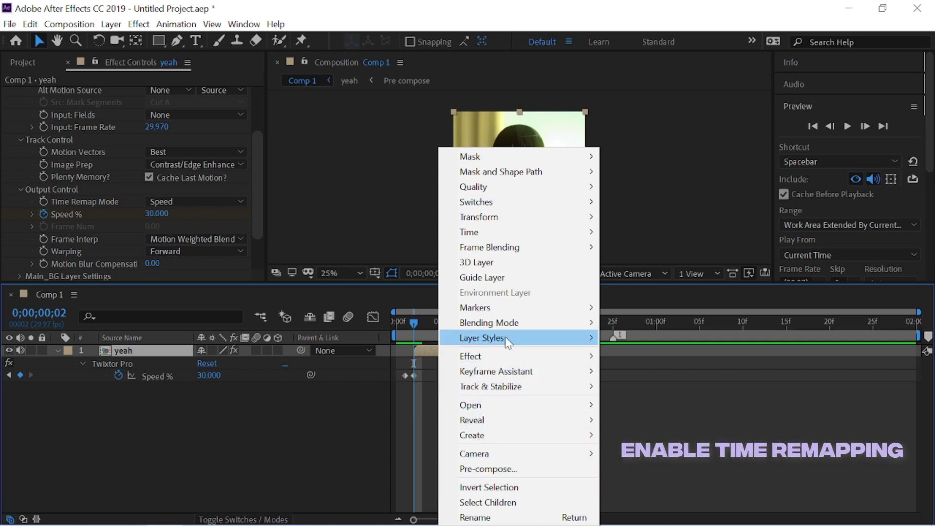
mouse_move(522, 235)
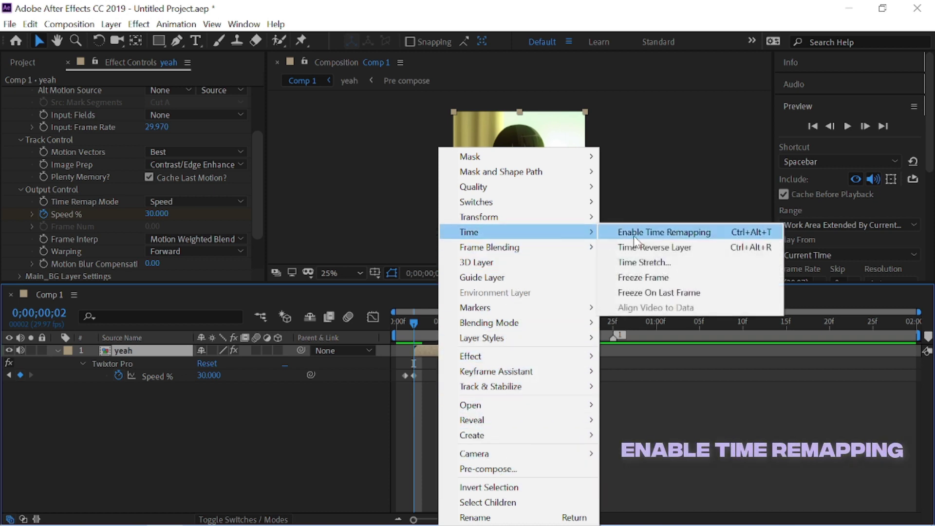
click(681, 232)
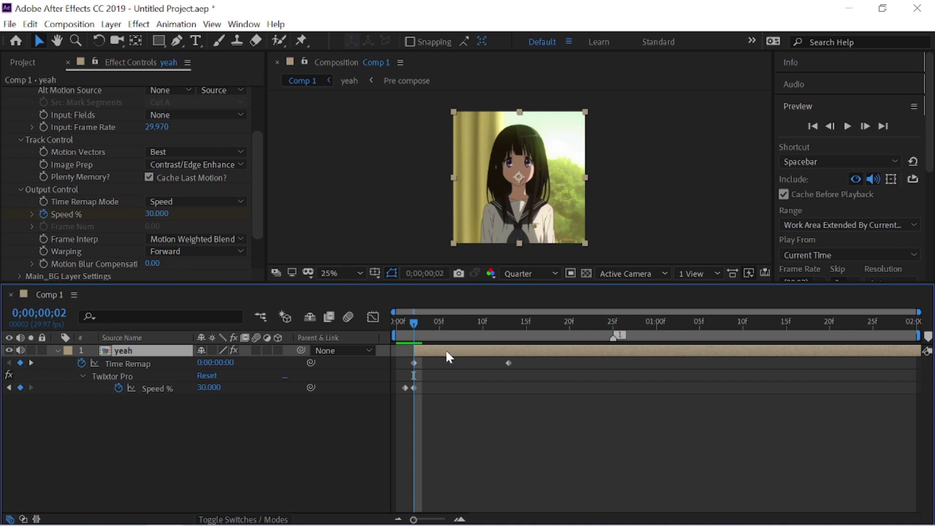
drag(446, 356, 429, 356)
key(space)
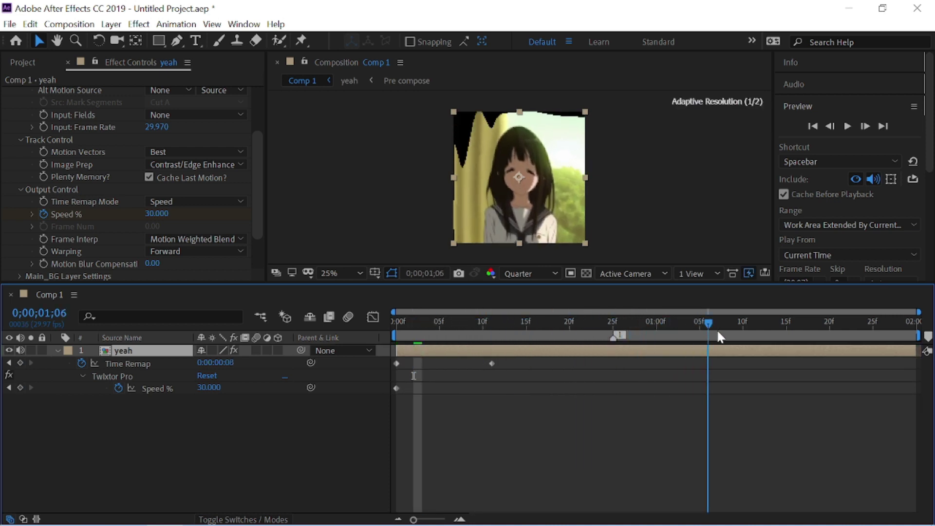
drag(711, 332, 682, 329)
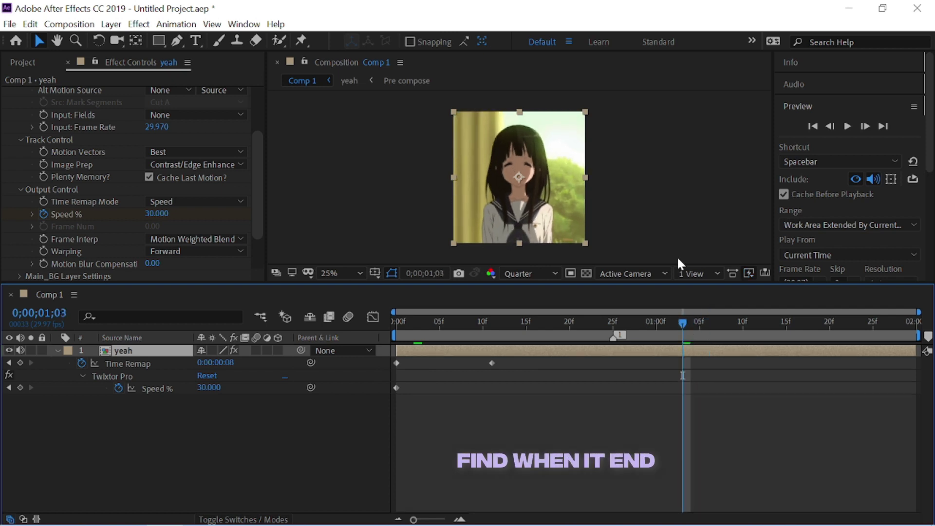
drag(700, 335, 683, 334)
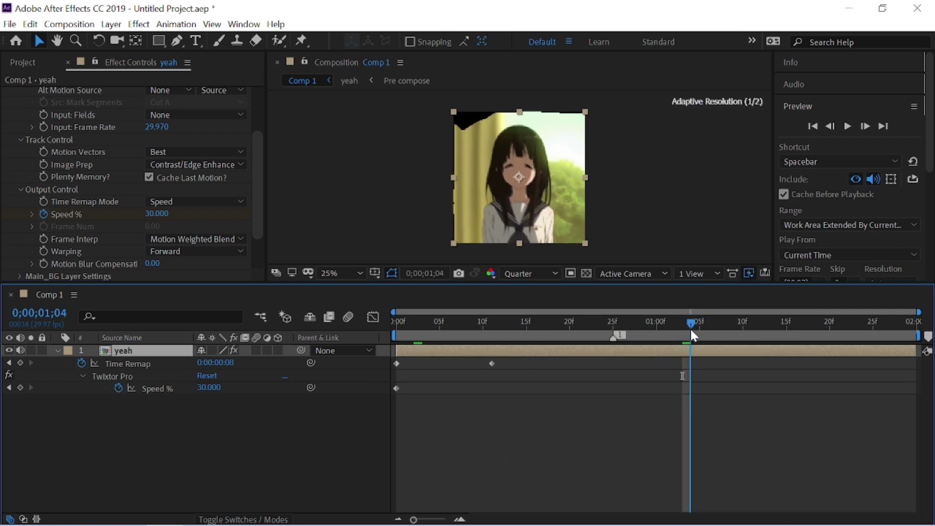
Step: Split the yeah layer at the clip's end and delete the leftover part
key(ctrl+shift+d)
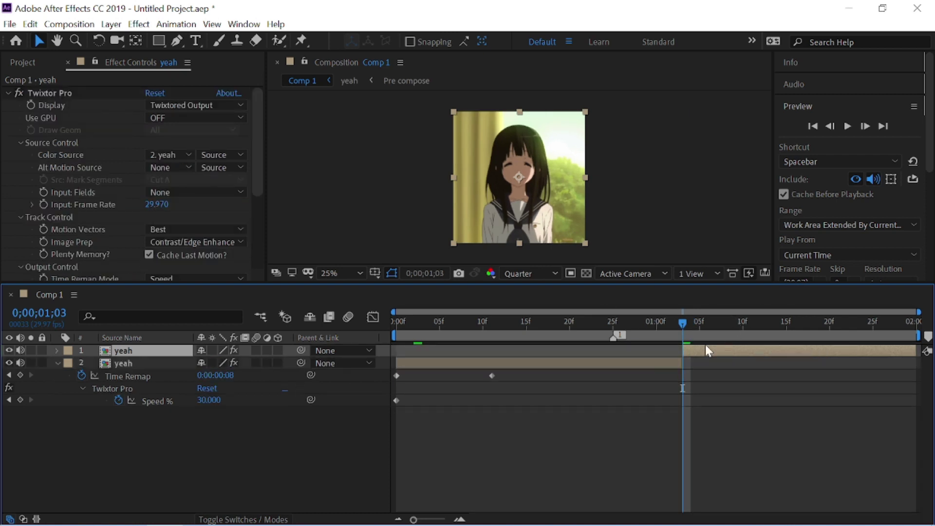
key(Delete)
drag(647, 332, 561, 333)
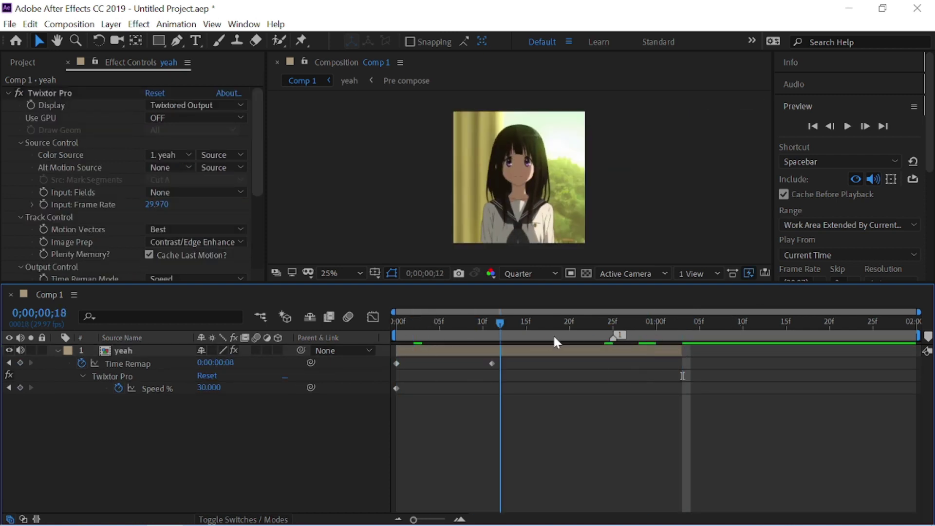
click(555, 351)
Step: Precompose the yeah layer into a composition named 'Okay'
key(ctrl+shift+c)
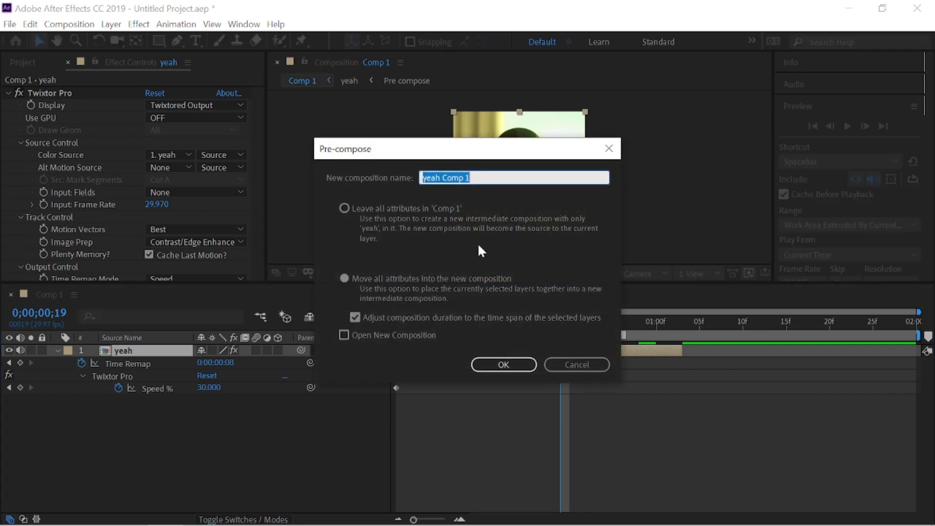
text(Okay)
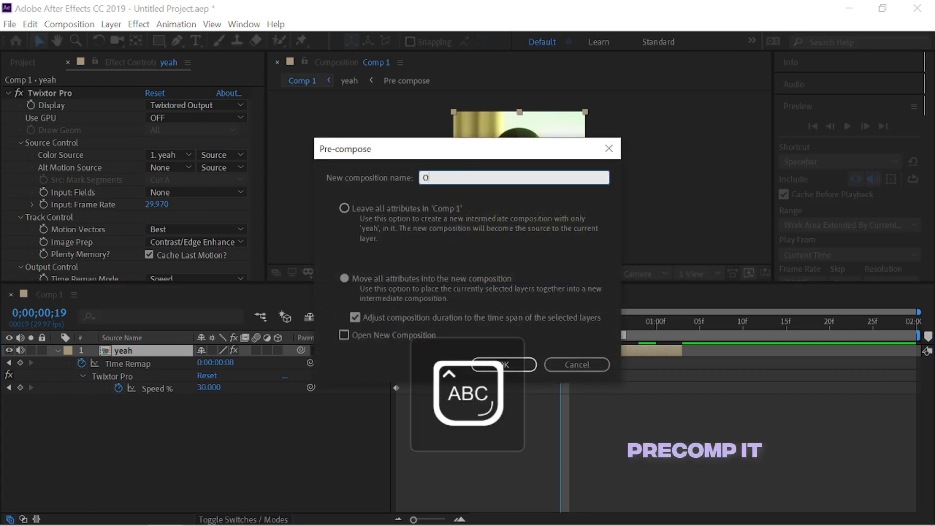
key(Return)
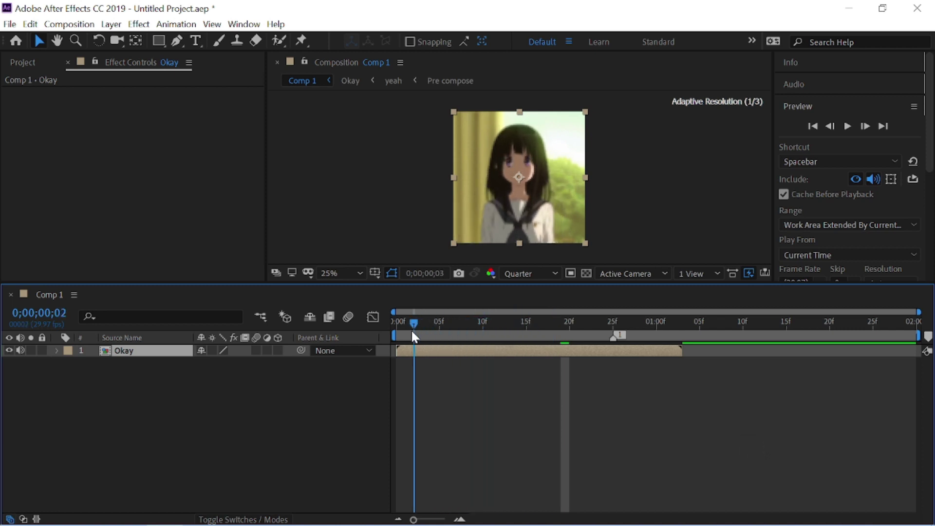
drag(570, 336, 397, 335)
Step: Preview the Okay precomp and enable time remapping on the Okay layer
click(496, 375)
key(space)
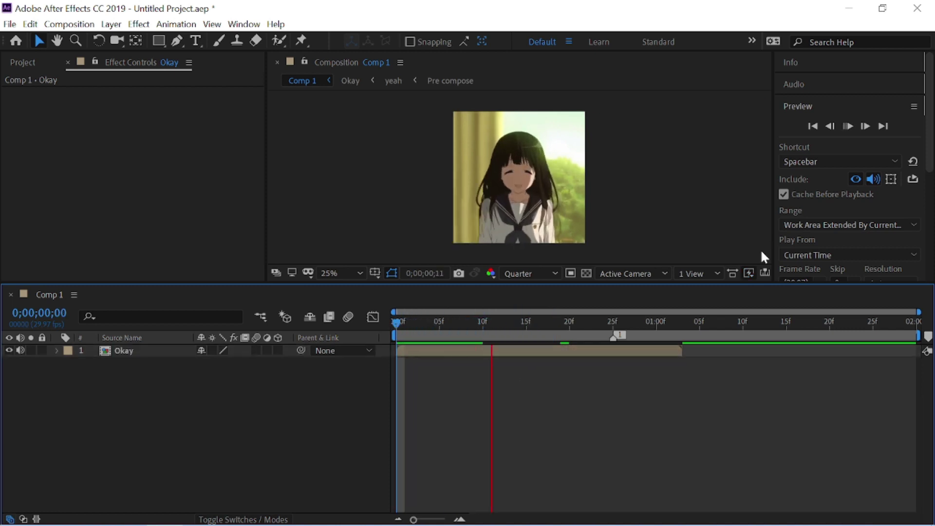
drag(525, 331, 524, 341)
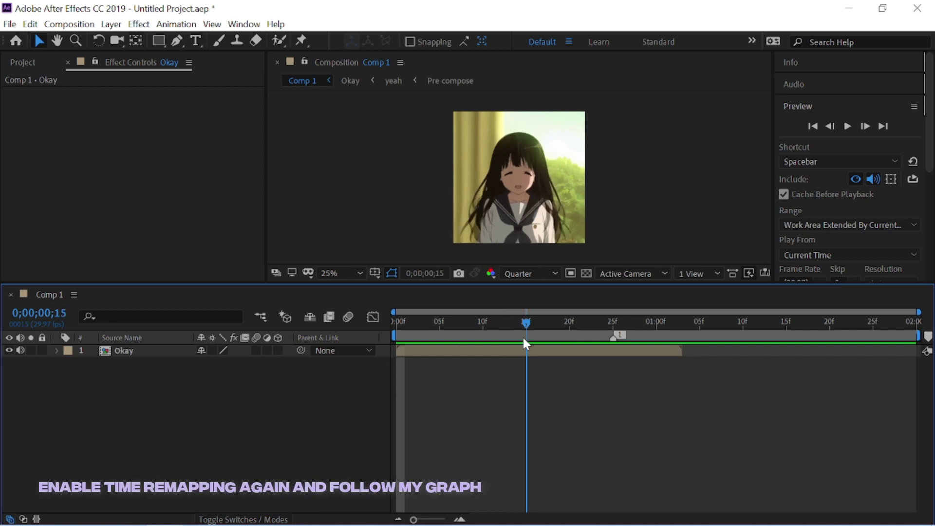
drag(428, 322, 397, 322)
click(417, 351)
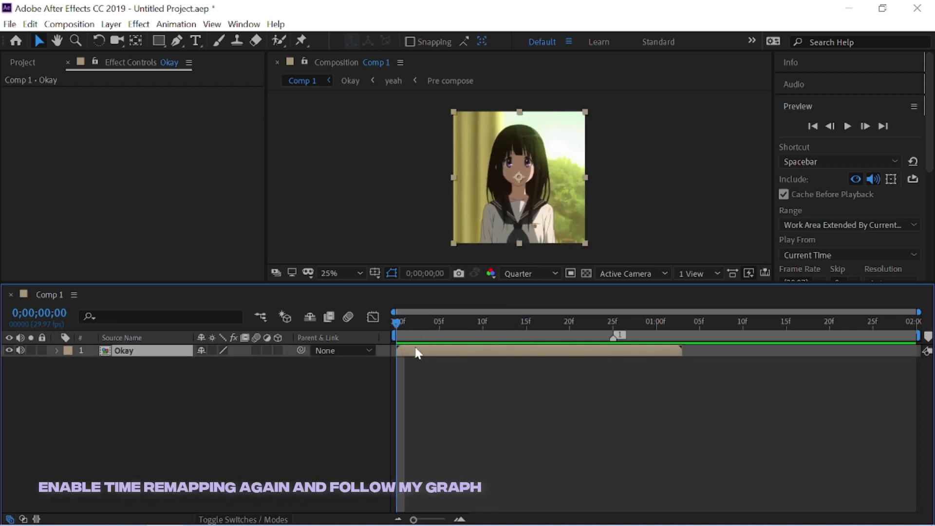
right_click(417, 351)
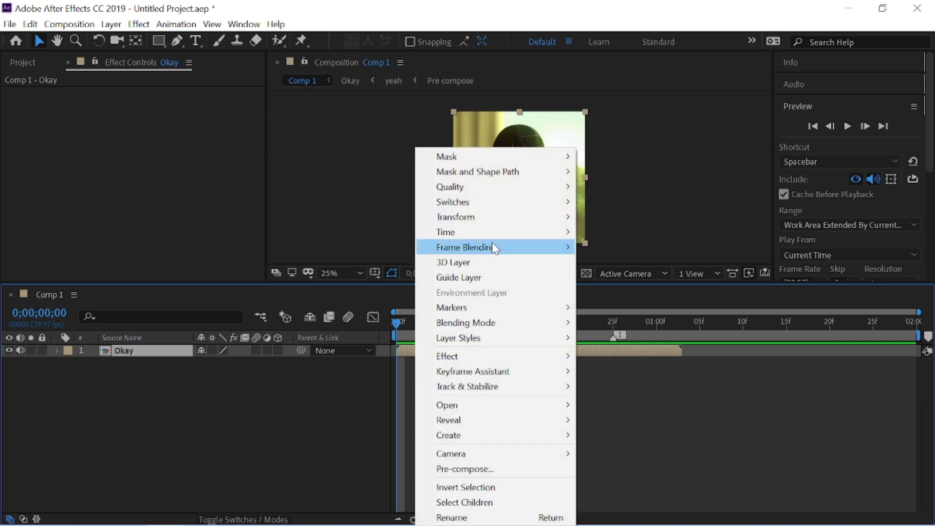
mouse_move(484, 234)
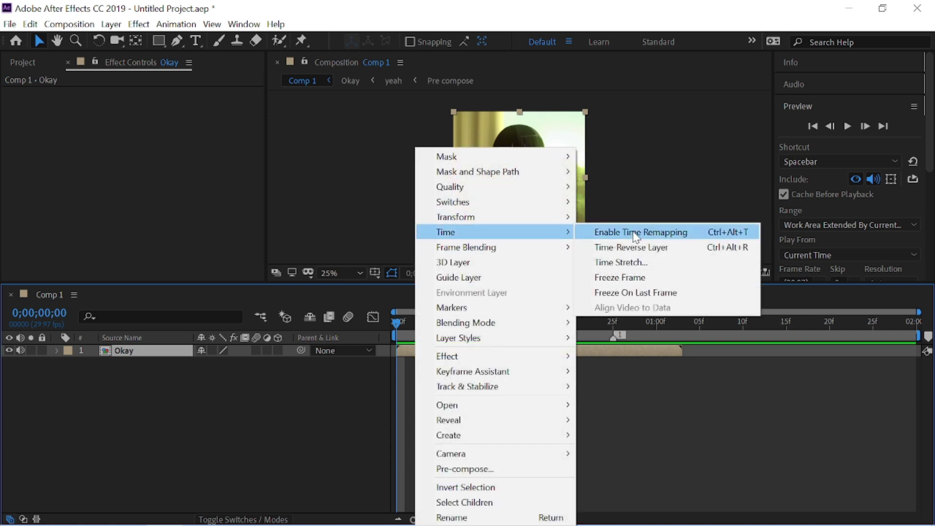
click(636, 232)
Step: Move the end Time Remap keyframe to 25f, trim the layer there, and ease both keyframes with F9
click(613, 322)
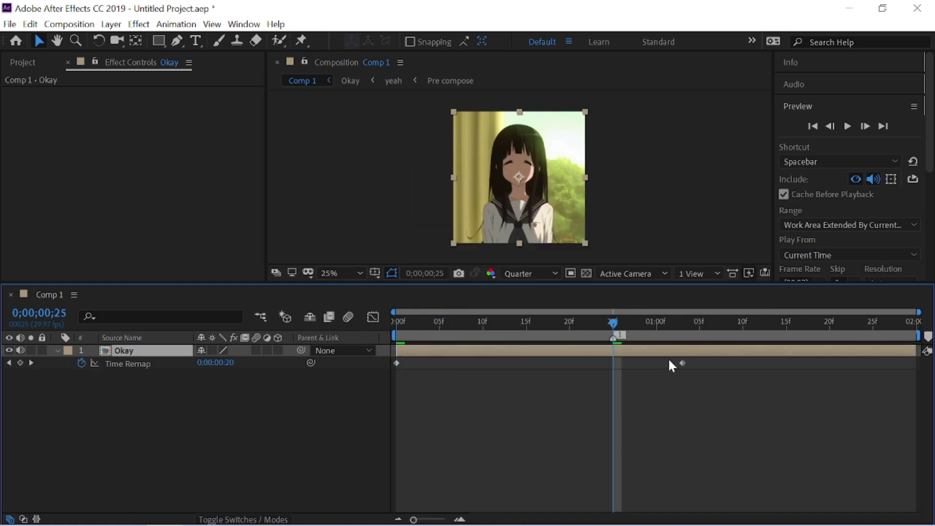
drag(681, 363, 613, 363)
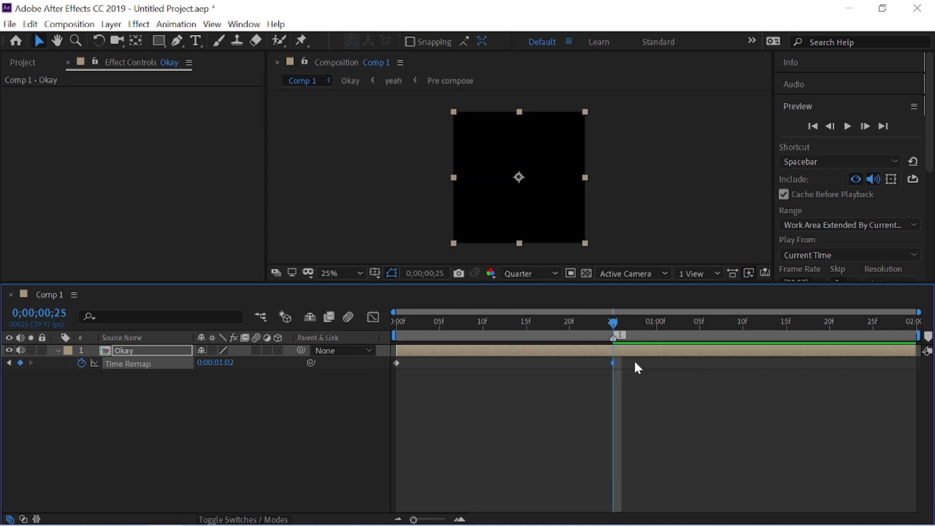
key(ctrl+shift+d)
key(Delete)
drag(603, 329, 395, 328)
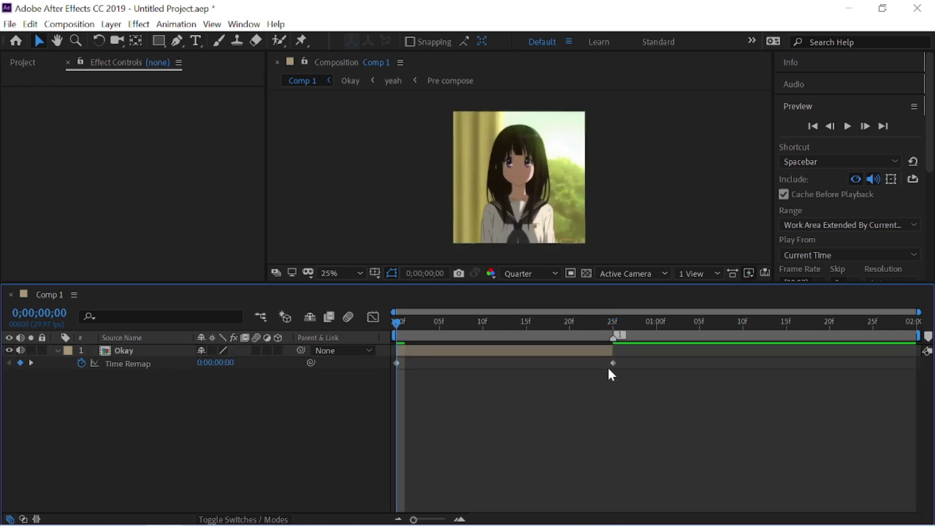
drag(642, 360, 393, 373)
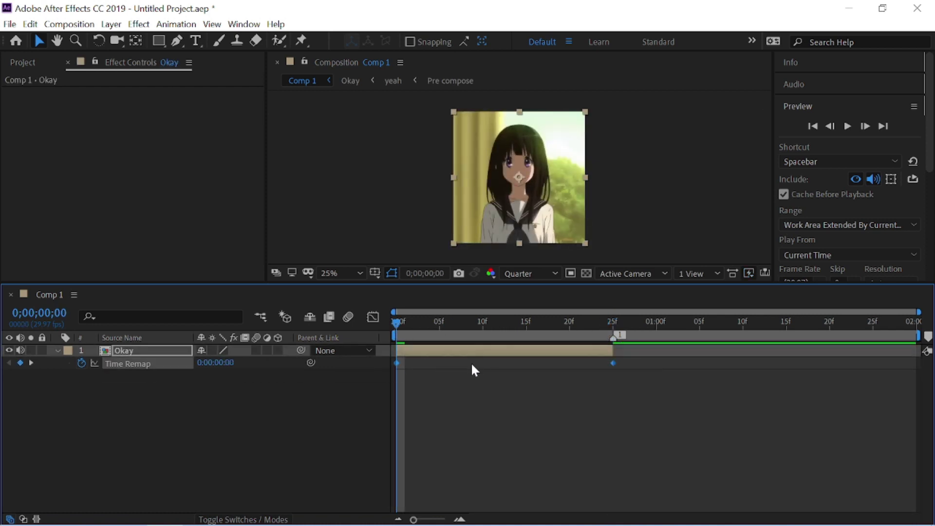
key(F9)
Step: Apply Easy Ease to the Okay layer's Time Remap keyframes
right_click(613, 363)
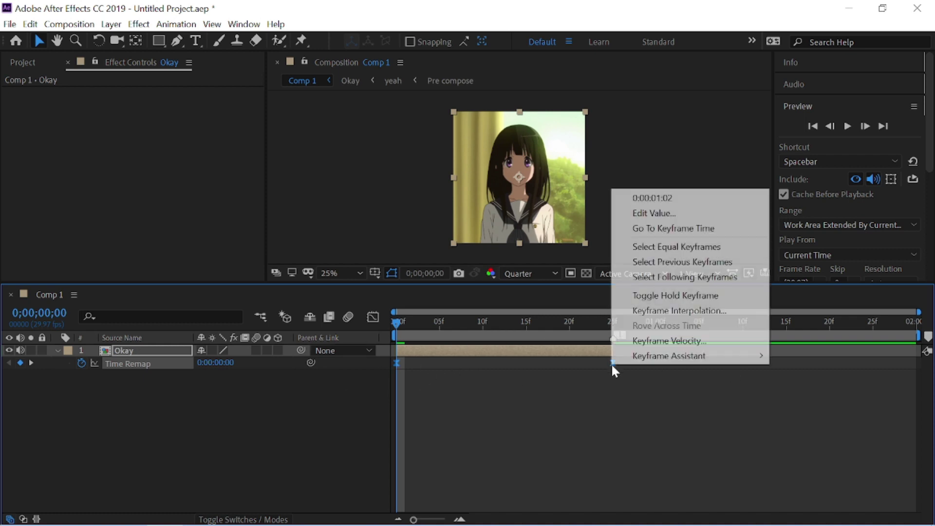
mouse_move(684, 355)
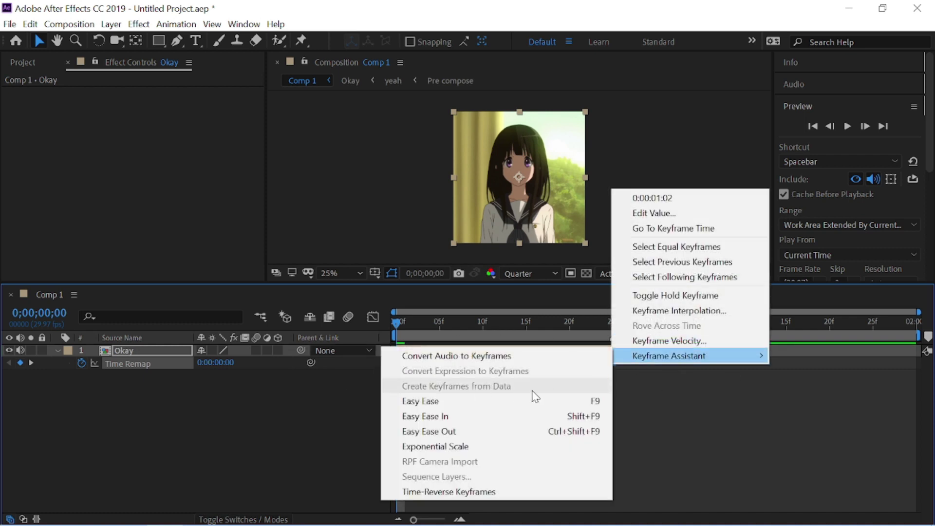
click(450, 400)
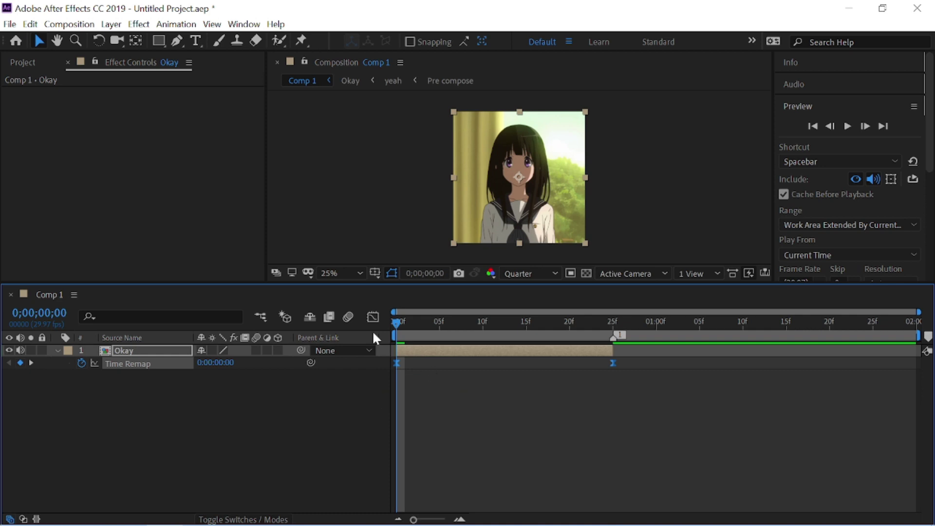
click(399, 379)
click(398, 352)
Step: Drag the Bezier handles in the speed graph so the curve runs fast at start and end, then preview
click(373, 318)
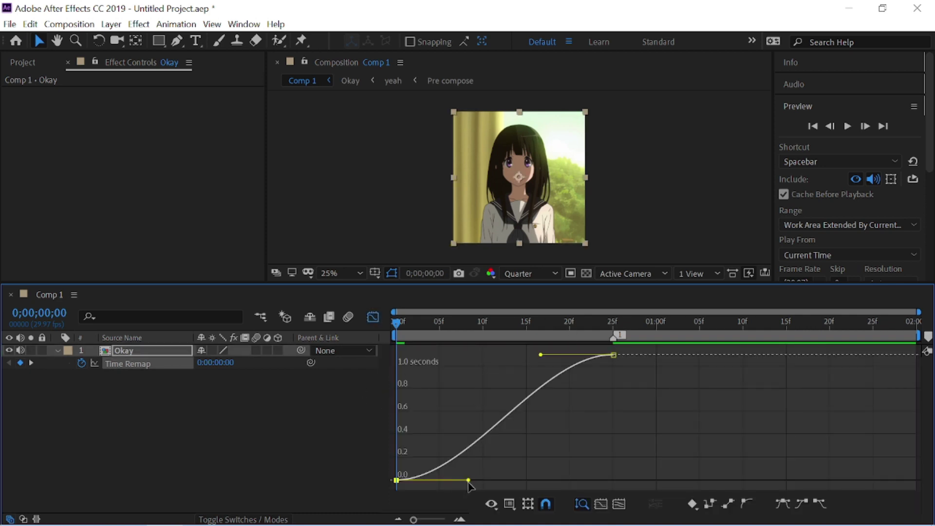
drag(469, 480, 405, 431)
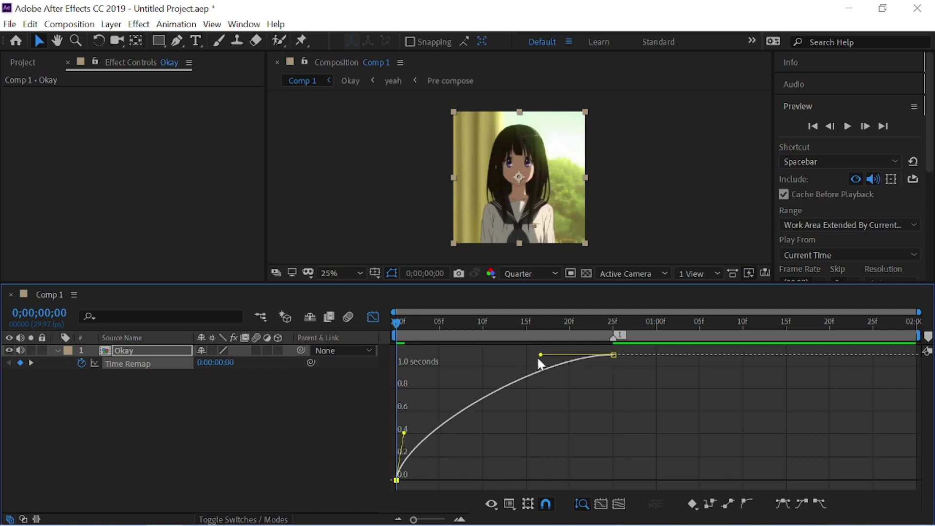
drag(539, 356, 600, 421)
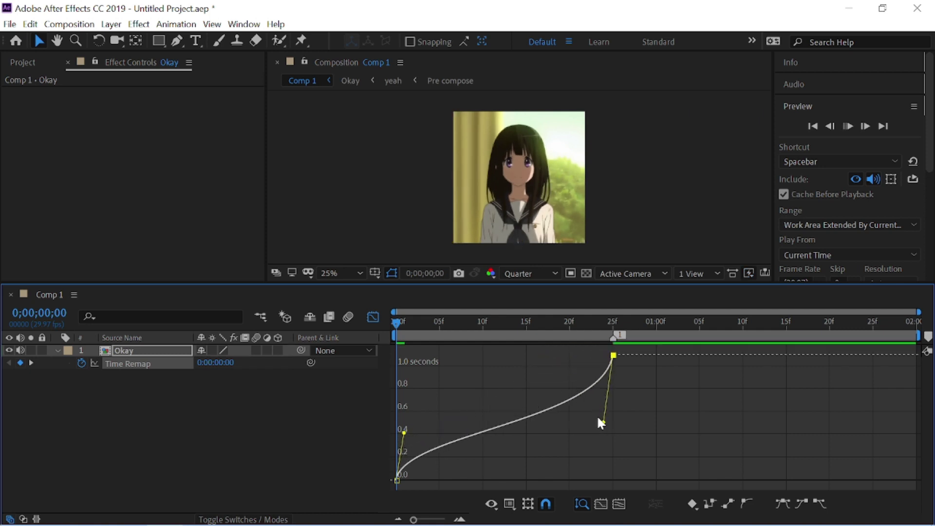
key(space)
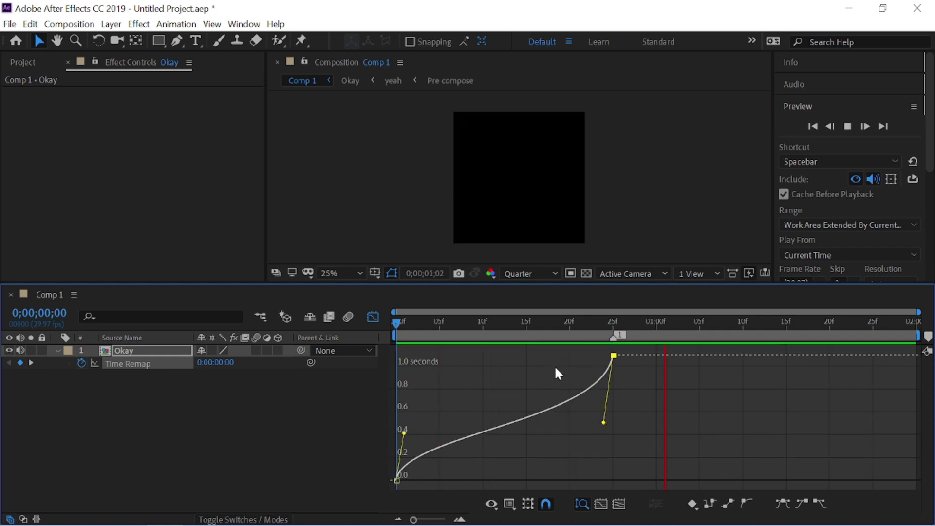
key(shift+F3)
drag(413, 327, 445, 333)
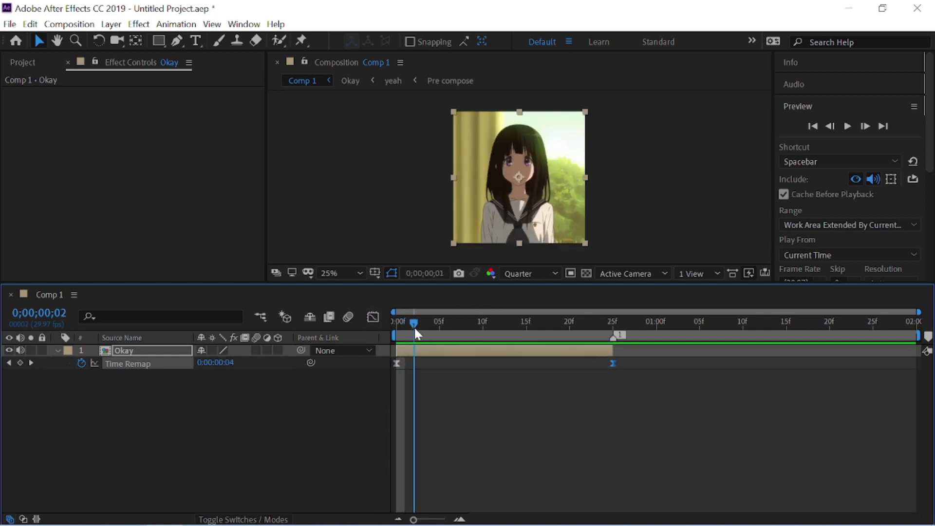
Step: Scrub the Okay clip to frame 17 where the warp appears, magnifying the viewer to inspect it
click(448, 323)
click(616, 306)
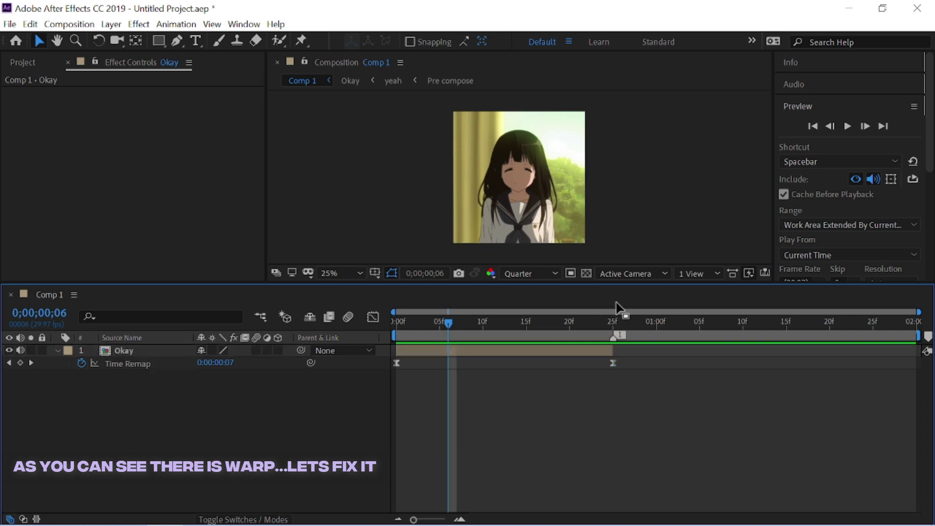
mouse_move(448, 343)
mouse_down()
mouse_move(524, 343)
mouse_move(499, 340)
mouse_up()
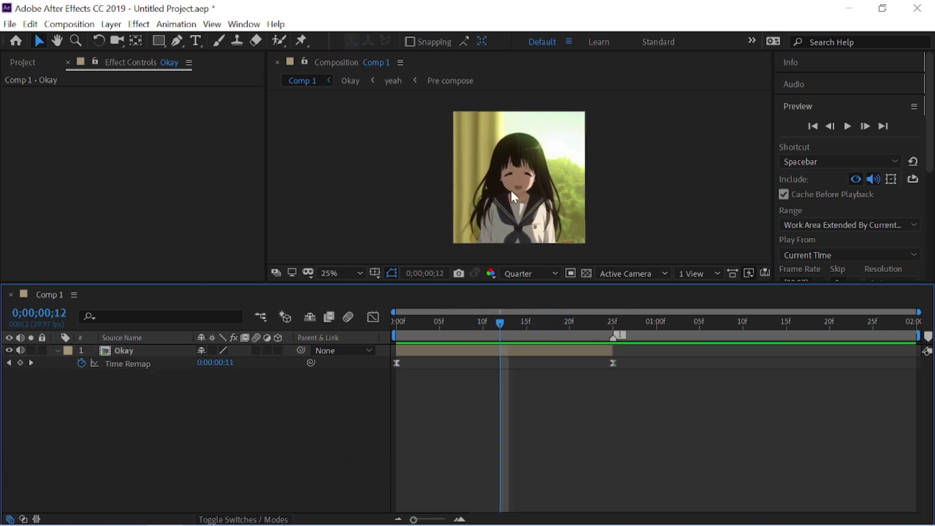
click(495, 350)
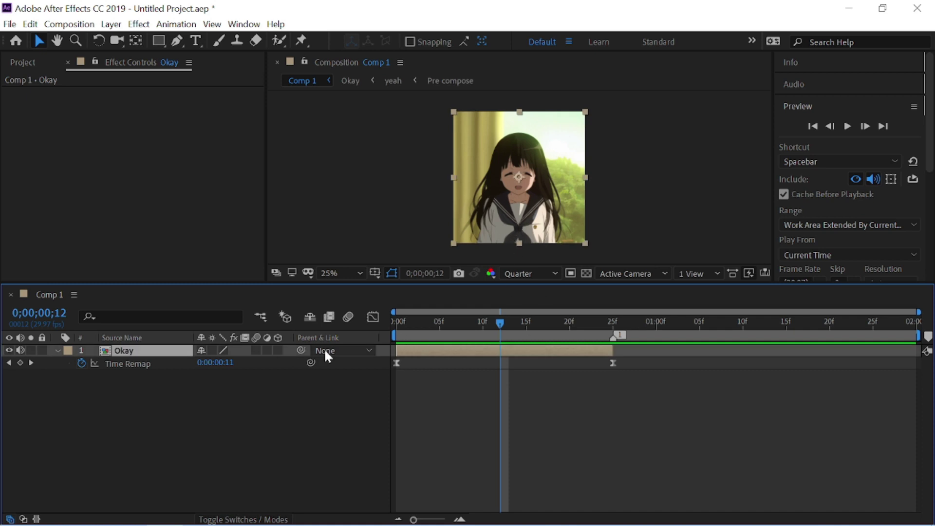
mouse_move(499, 322)
mouse_down()
mouse_move(554, 337)
mouse_move(544, 334)
mouse_up()
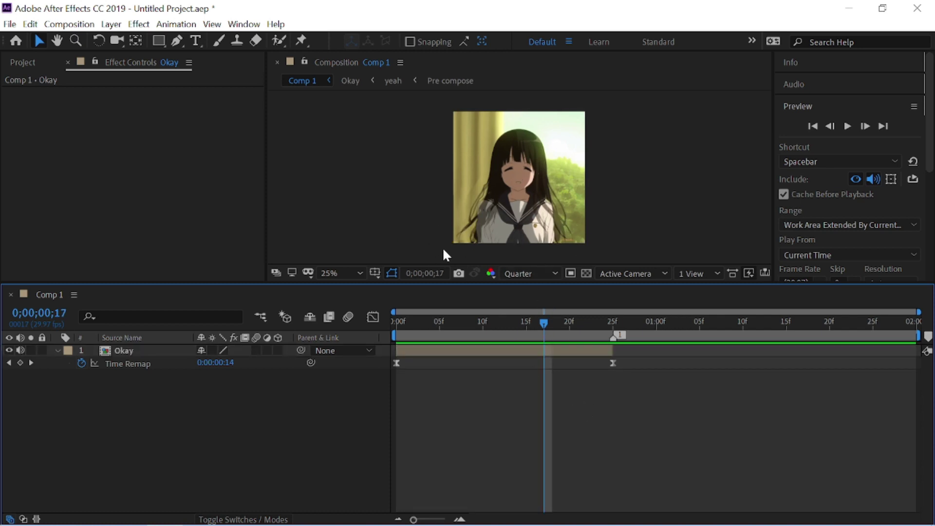
key(slash)
key(comma)
key(comma)
key(comma)
key(comma)
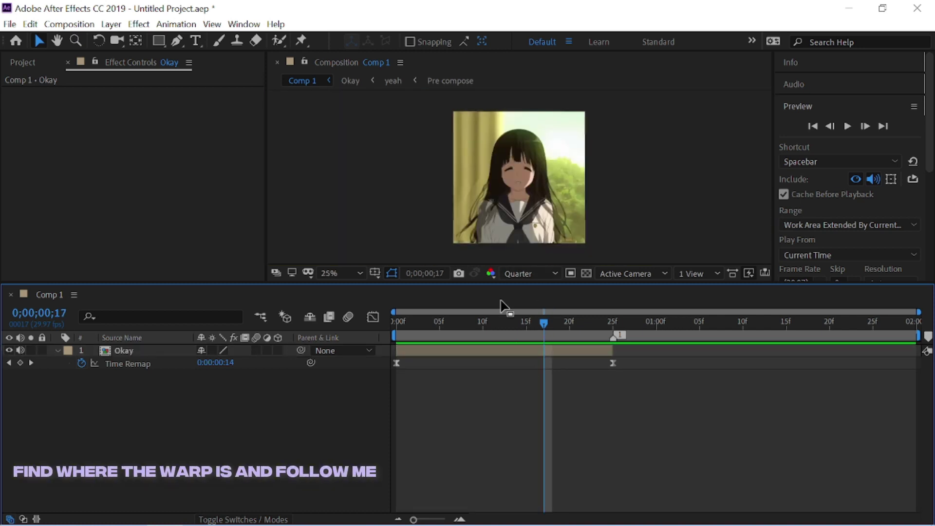
click(230, 363)
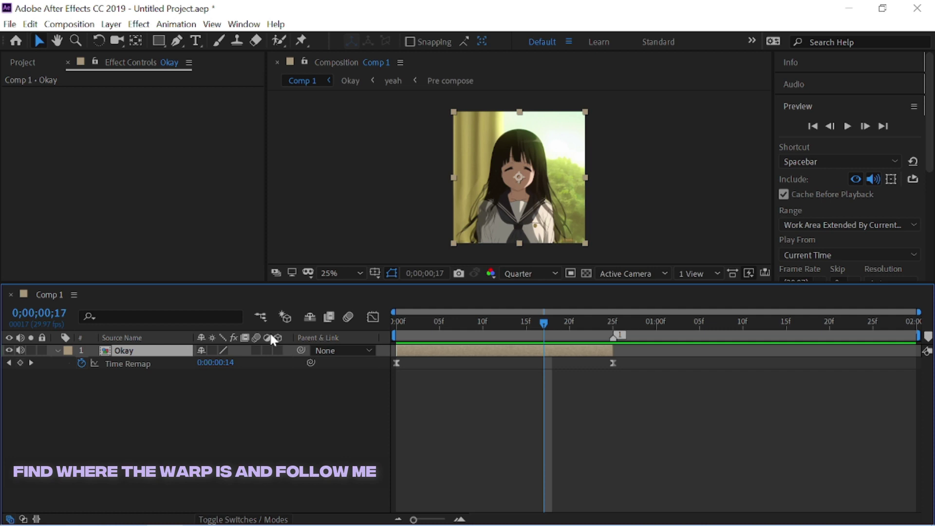
Step: Switch the Time Remap to the speed graph and try a keyframe at frame 17
click(378, 314)
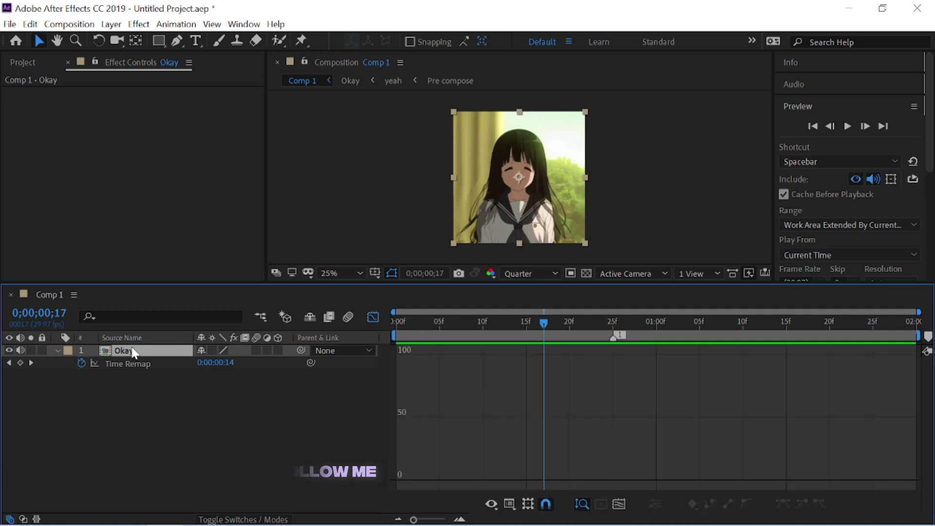
click(20, 362)
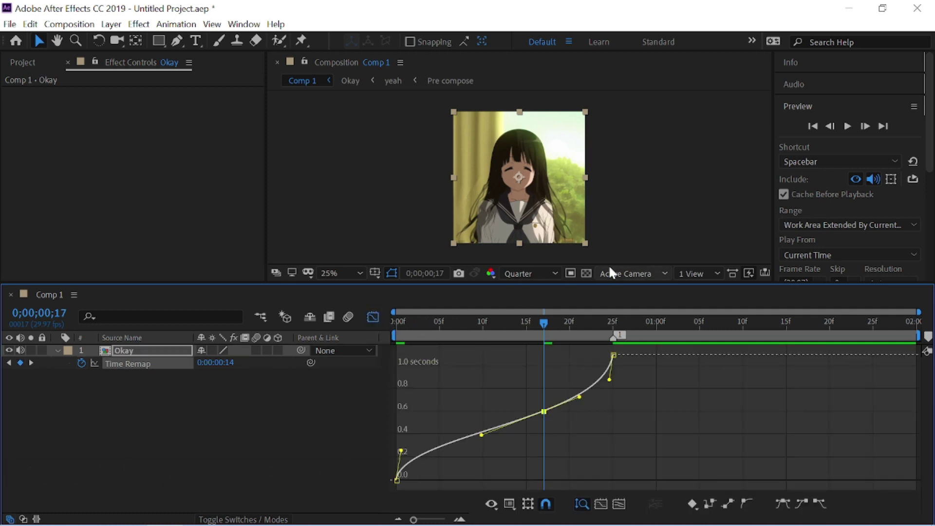
click(21, 362)
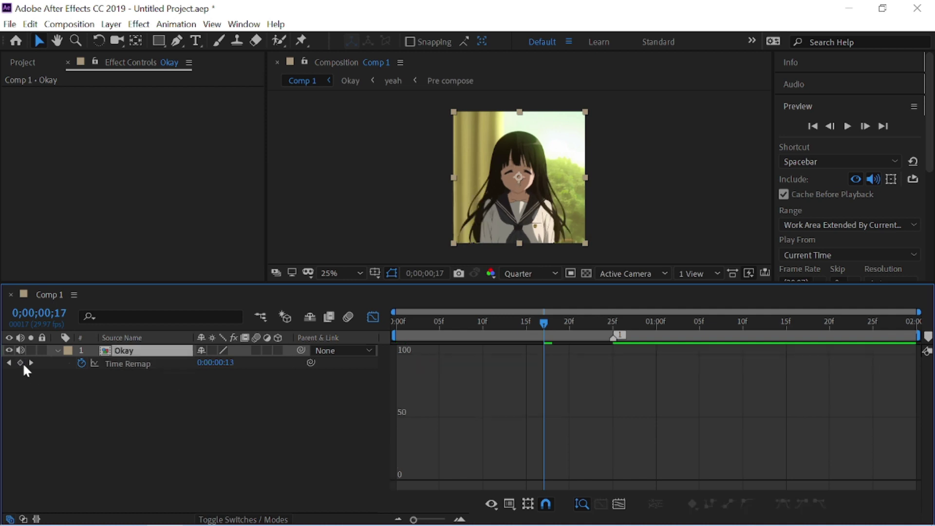
click(21, 363)
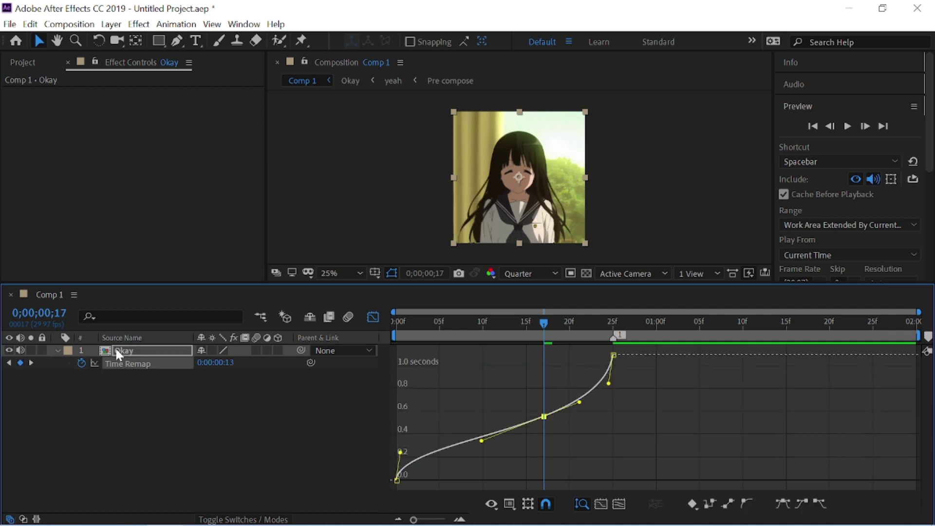
click(550, 312)
click(373, 317)
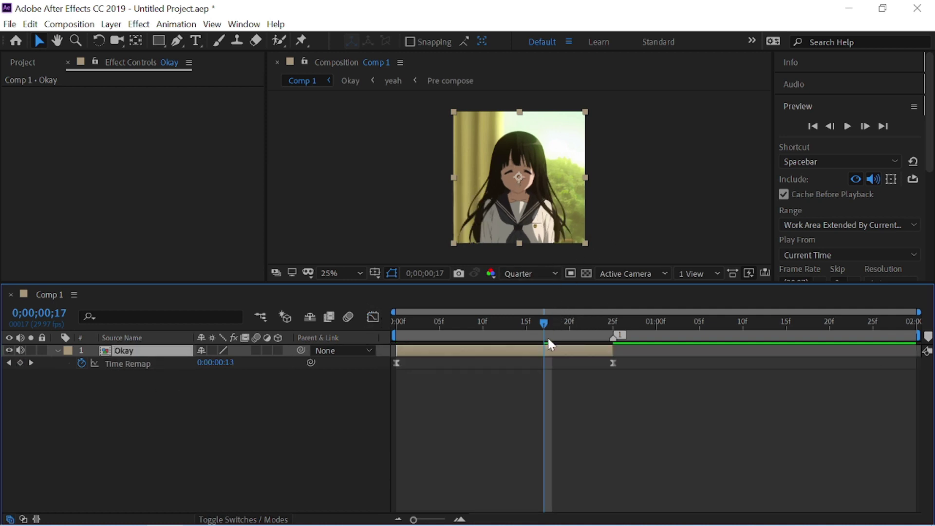
Step: Add a Time Remap keyframe at frame 19, raise it by 0.04 seconds, and reshape its handles
drag(547, 335, 566, 336)
click(562, 332)
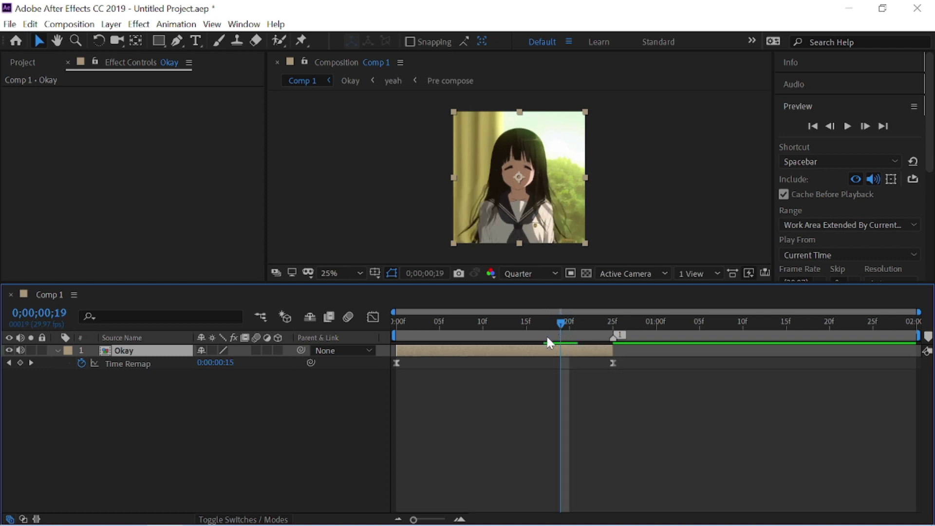
click(20, 363)
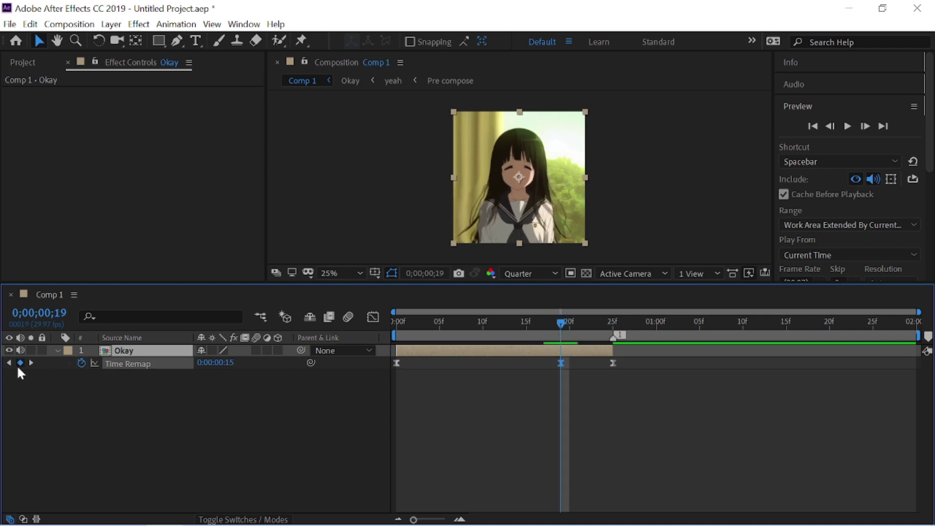
click(373, 316)
mouse_move(558, 418)
drag(558, 418, 560, 405)
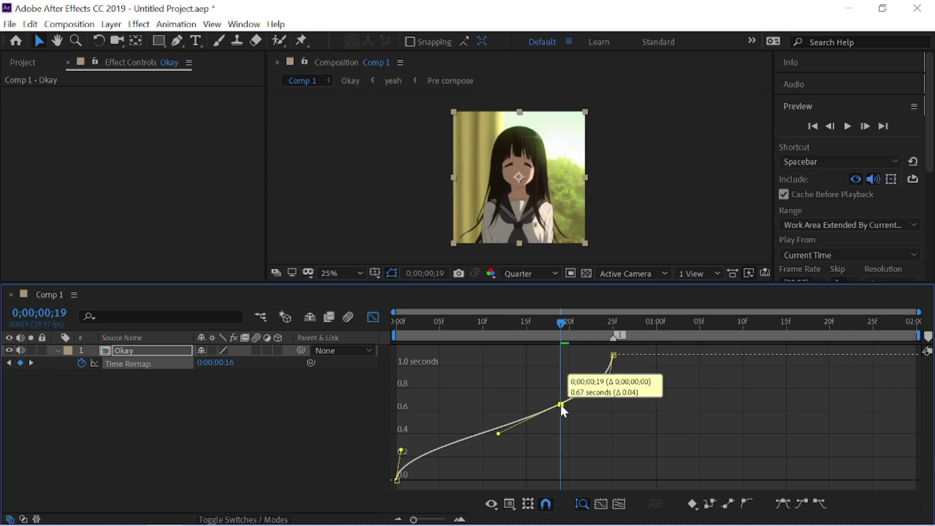
drag(504, 432, 553, 448)
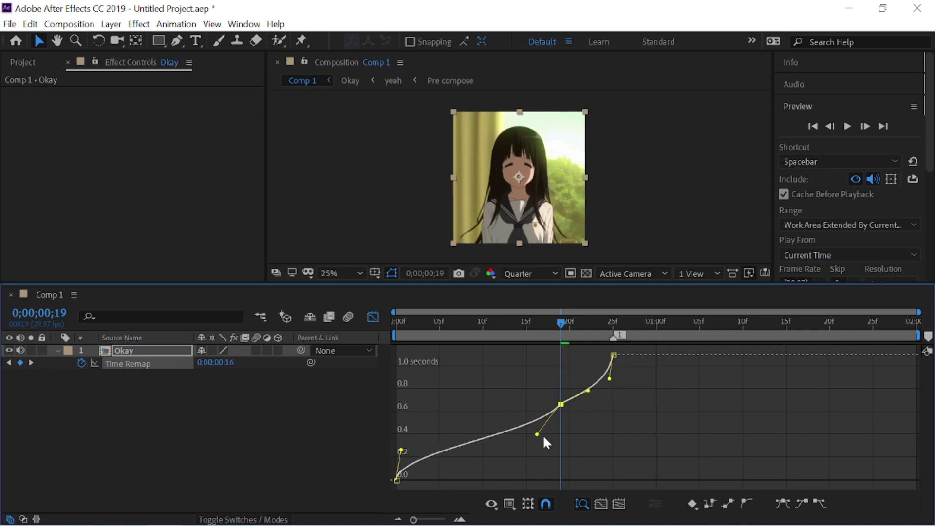
drag(587, 391, 566, 386)
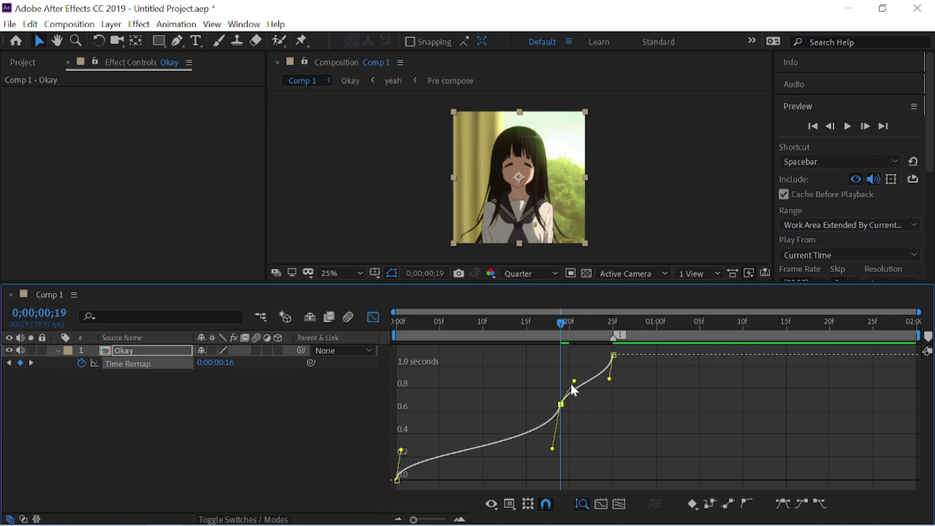
Step: Add a Time Remap keyframe at frame 15, raise it slightly, and steepen the curve through it
drag(500, 323, 530, 344)
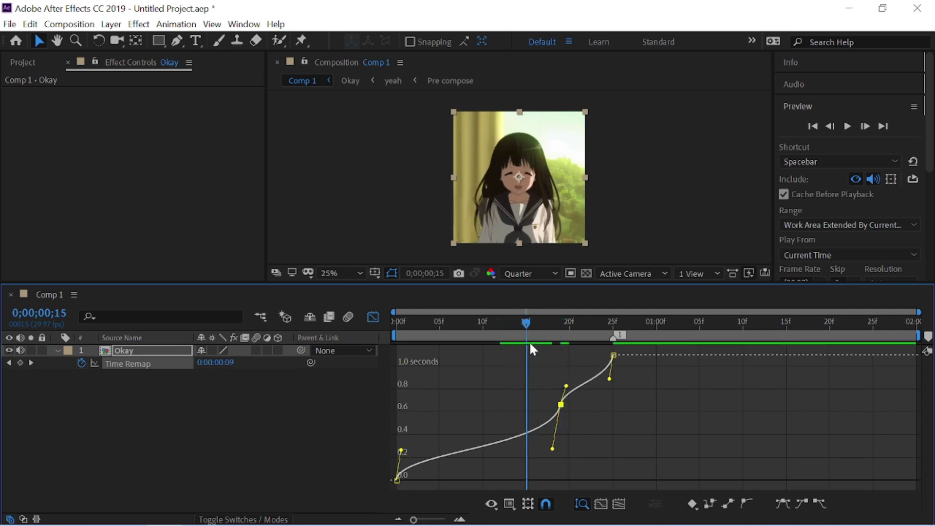
click(20, 363)
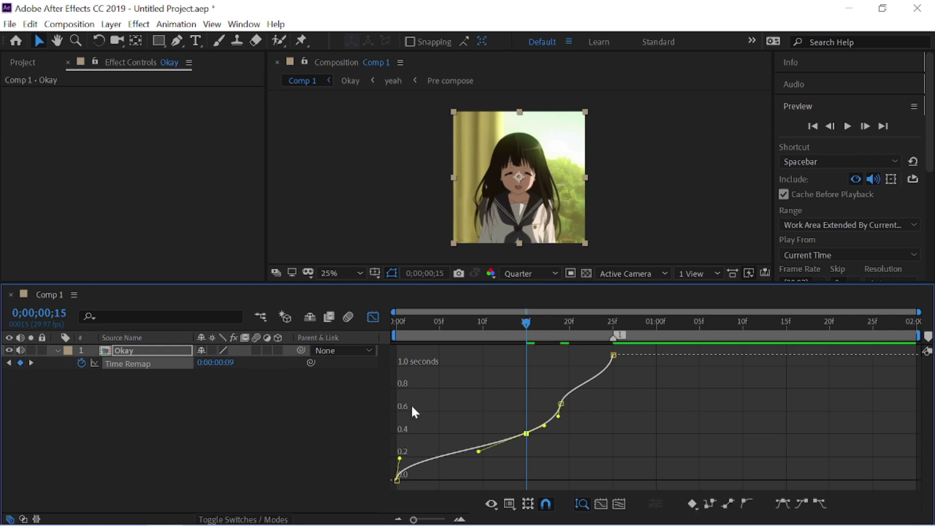
drag(525, 432, 526, 429)
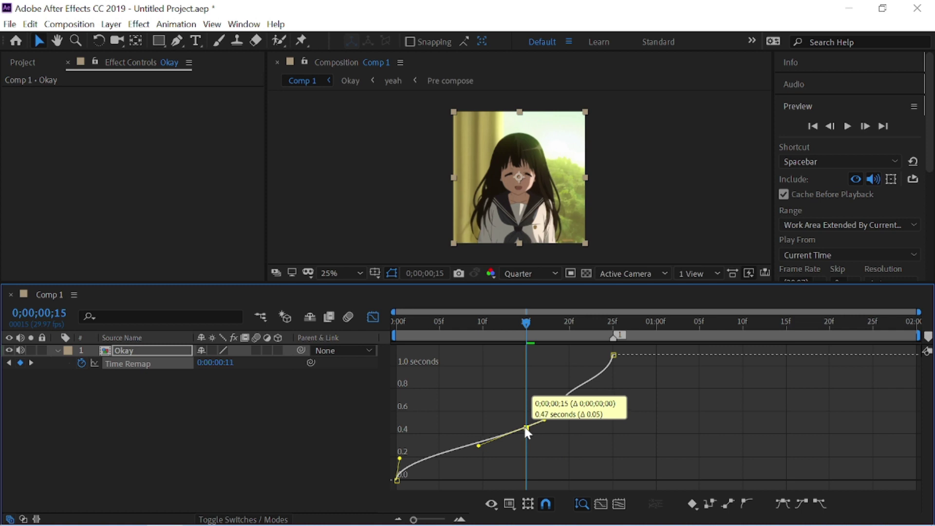
drag(479, 446, 520, 455)
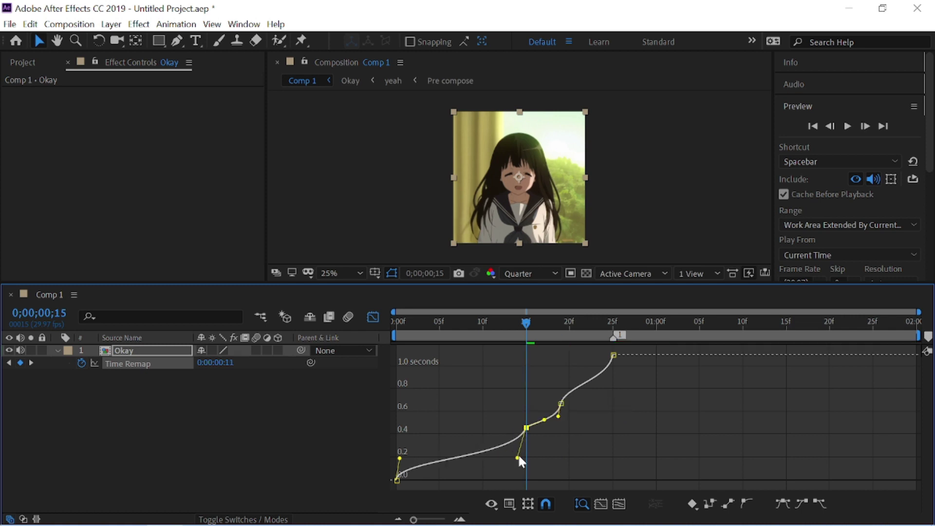
drag(544, 419, 530, 417)
Step: Preview the eased slow motion from frame 14 and review frames 2 to 19
mouse_move(493, 321)
mouse_down()
mouse_move(565, 357)
mouse_move(553, 355)
mouse_up()
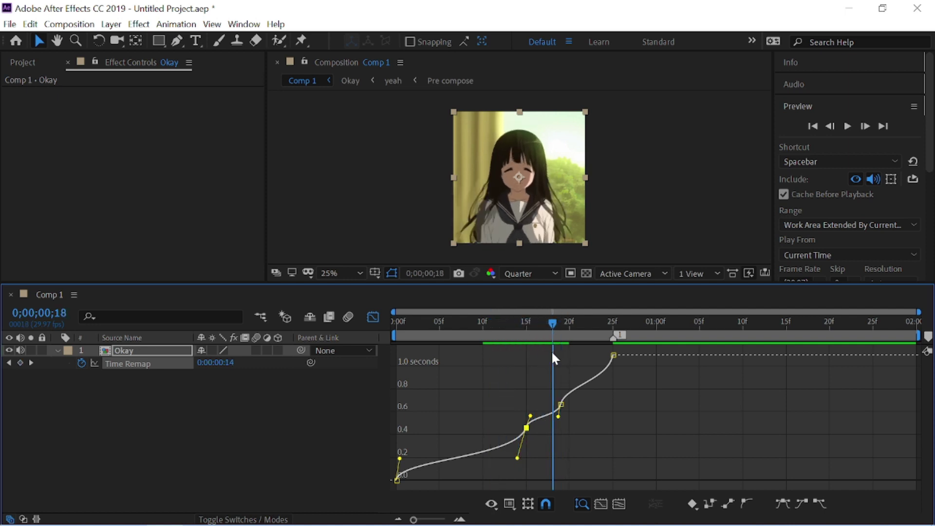
key(space)
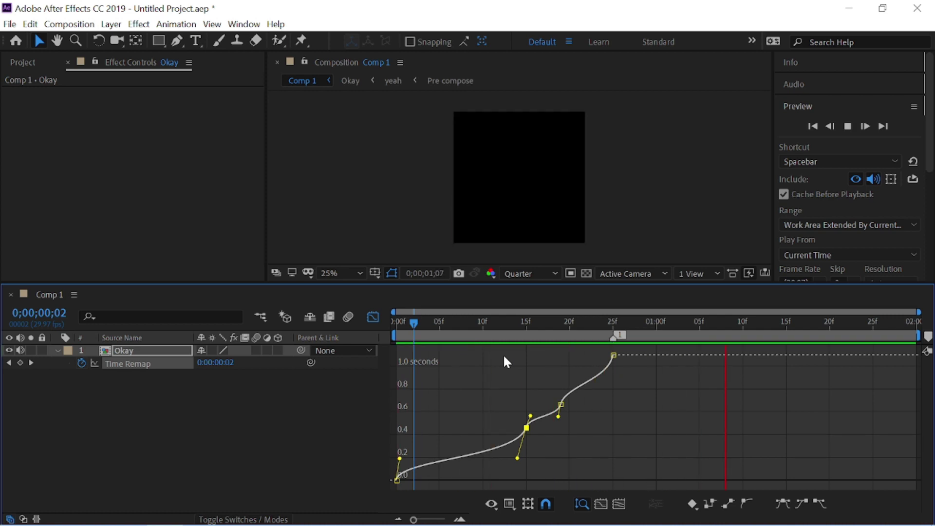
mouse_move(463, 323)
mouse_down()
mouse_move(562, 336)
mouse_move(540, 341)
mouse_up()
drag(553, 347, 390, 334)
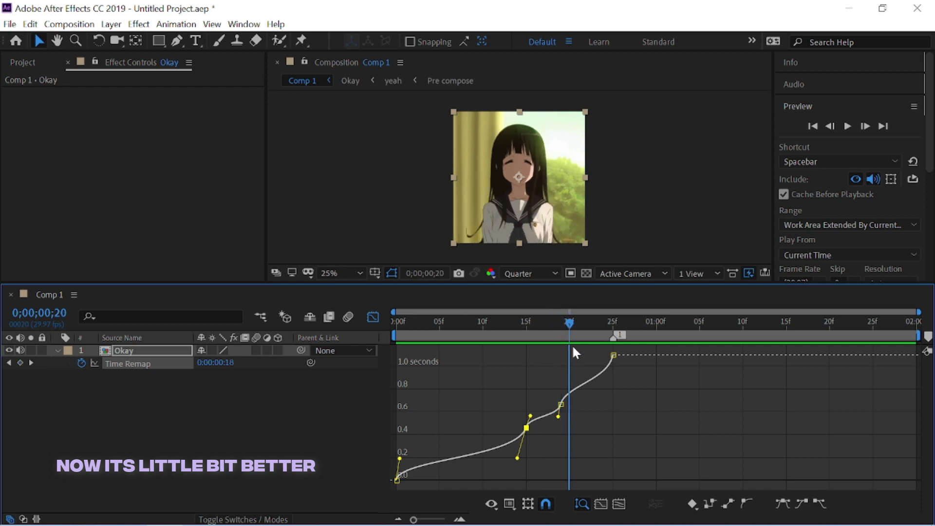
Step: Add a Time Remap keyframe at frame 18 and raise it slightly in the speed graph
key(shift+F3)
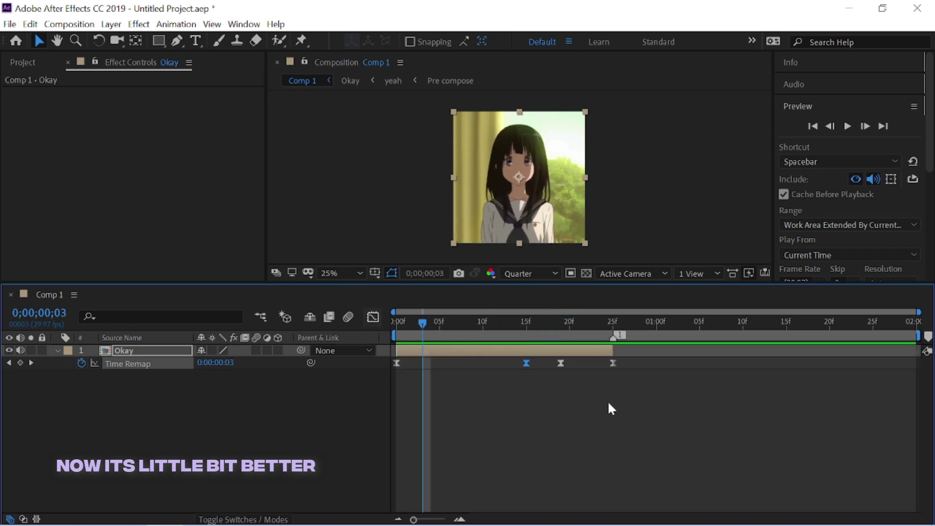
drag(598, 324, 385, 334)
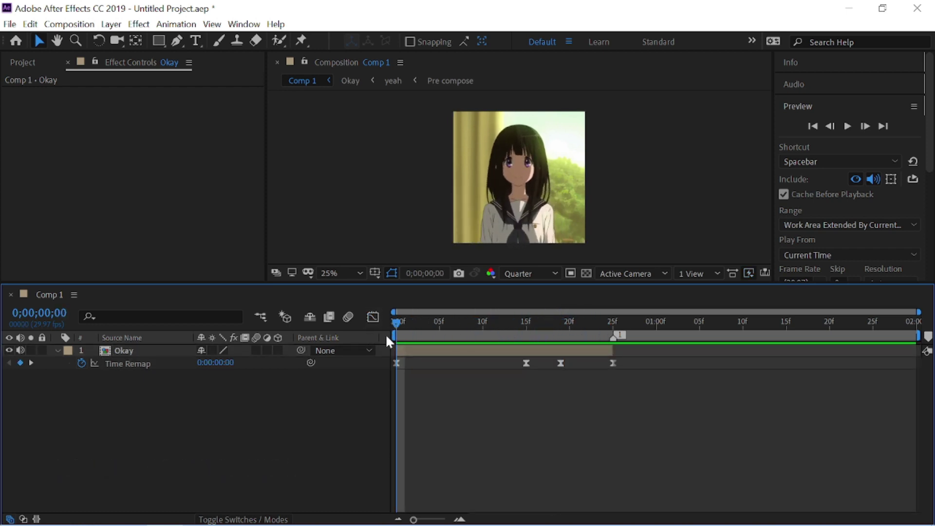
key(space)
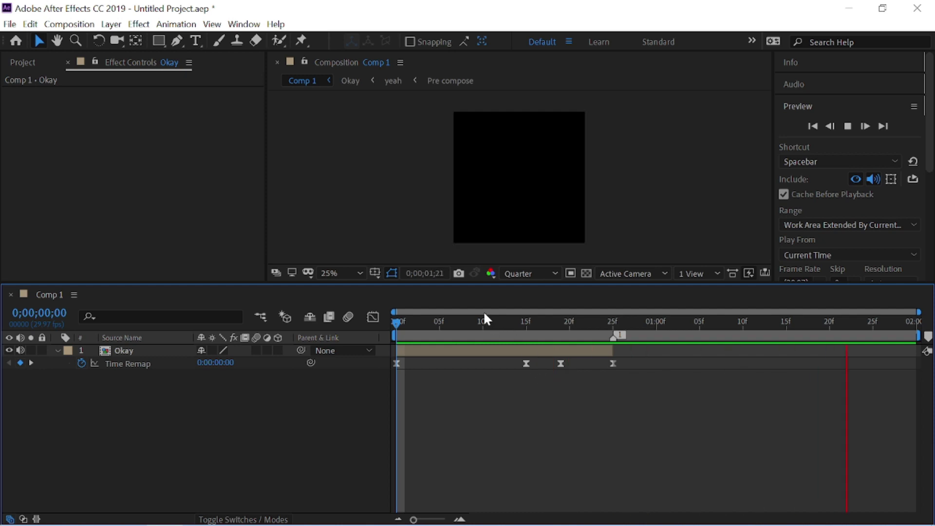
mouse_move(513, 331)
mouse_down()
mouse_move(584, 345)
mouse_move(551, 347)
mouse_up()
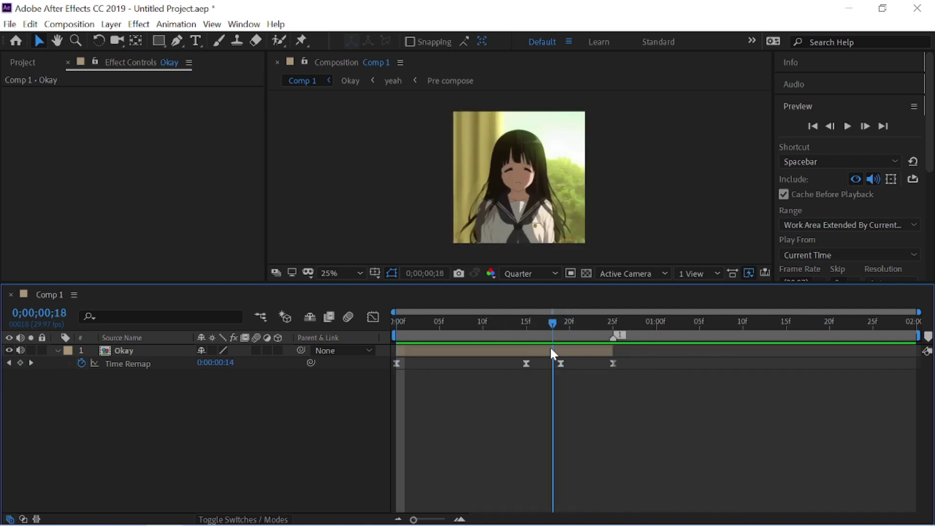
click(20, 363)
click(372, 318)
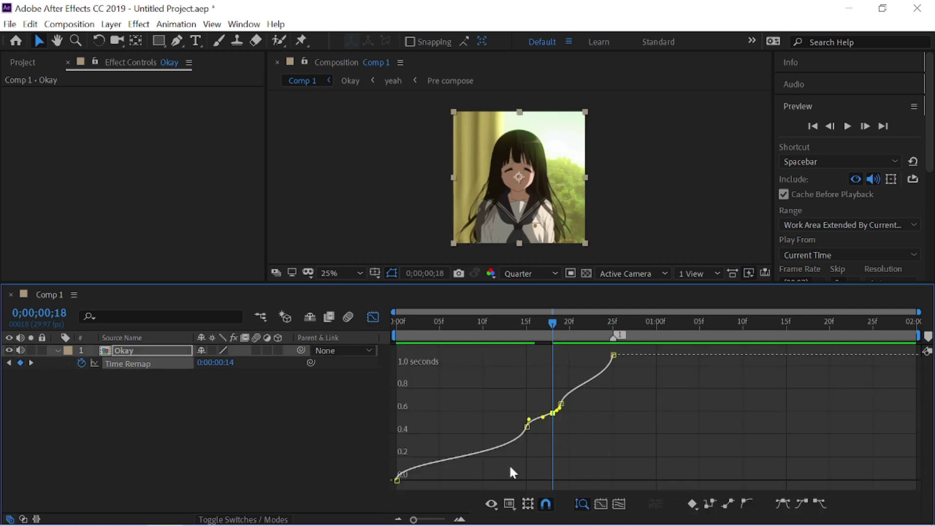
click(460, 520)
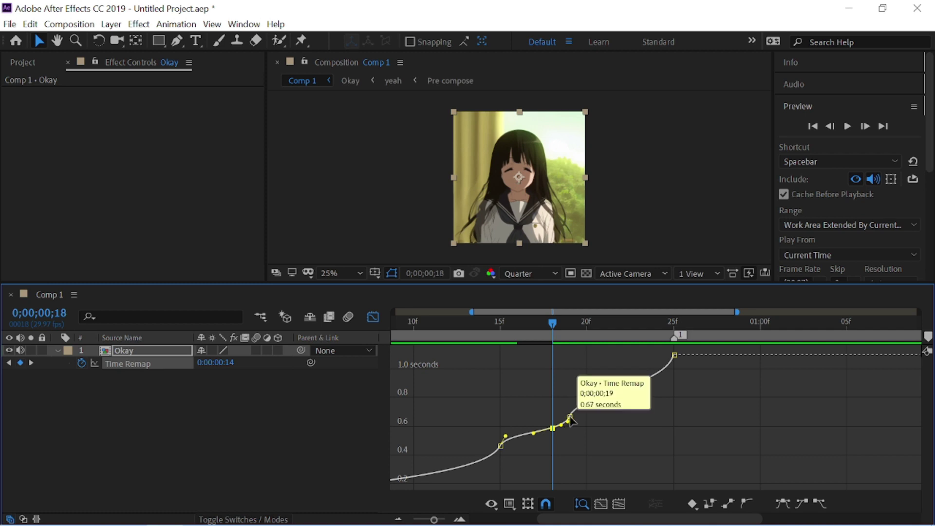
mouse_move(570, 419)
mouse_down()
mouse_move(554, 427)
mouse_move(570, 407)
mouse_up()
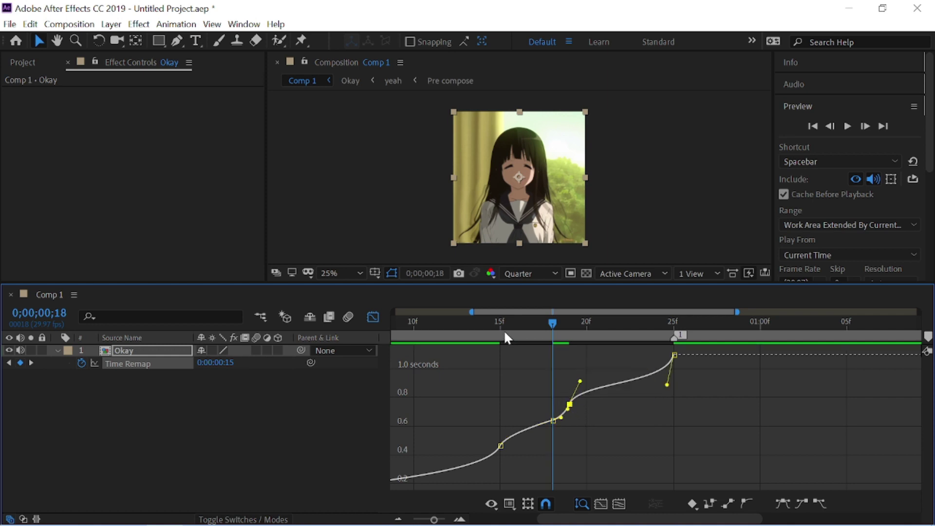
Step: End the work area at the current frame and preview the eased slow-motion playback
drag(501, 321, 493, 322)
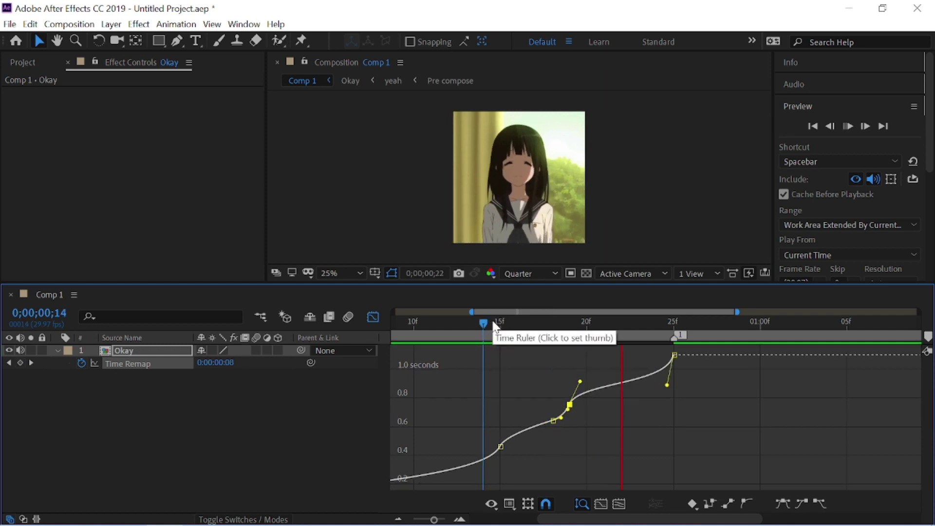
key(space)
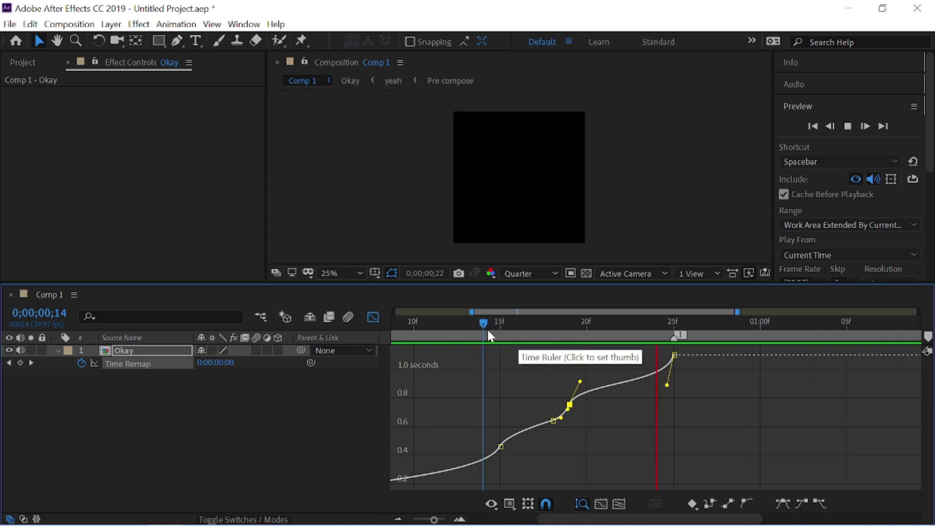
click(675, 323)
key(n)
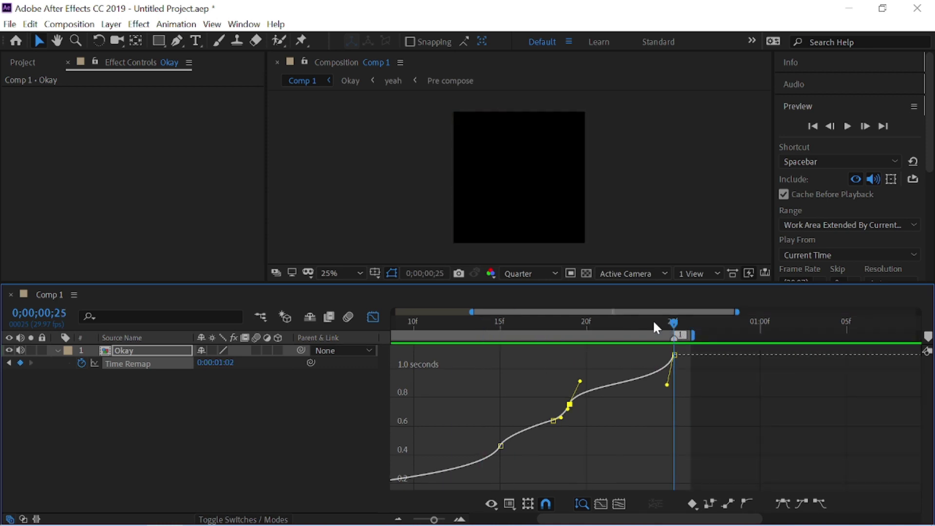
drag(652, 321, 364, 334)
key(space)
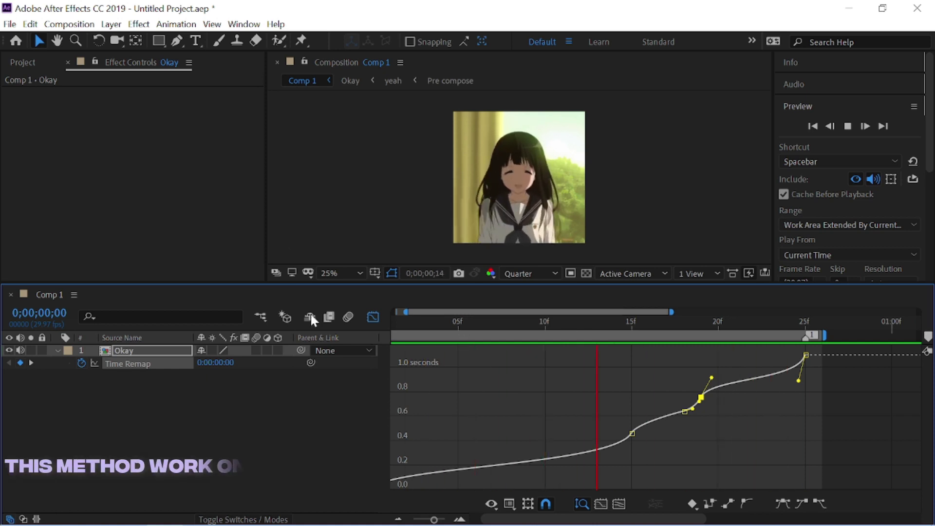
Step: Precompose the Okay layer into a new composition named 'Done'
click(372, 317)
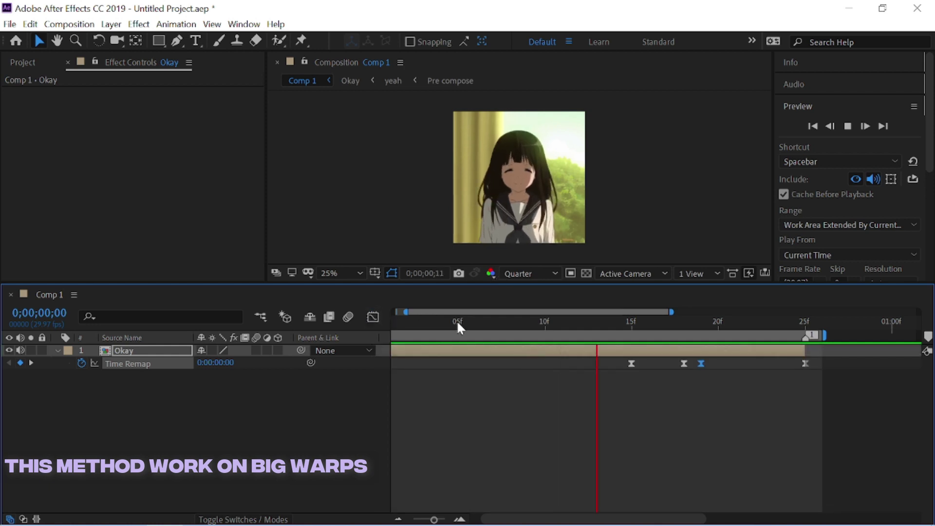
key(space)
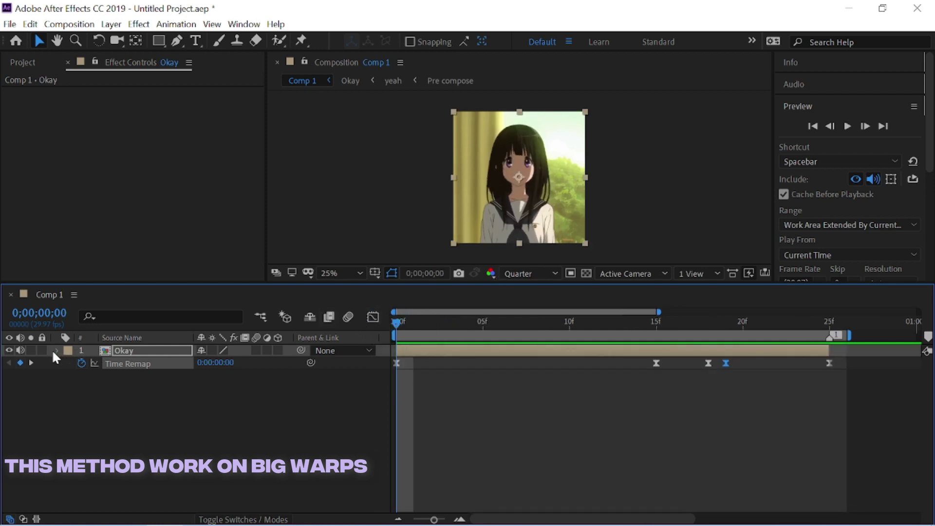
click(53, 350)
key(ctrl+shift+c)
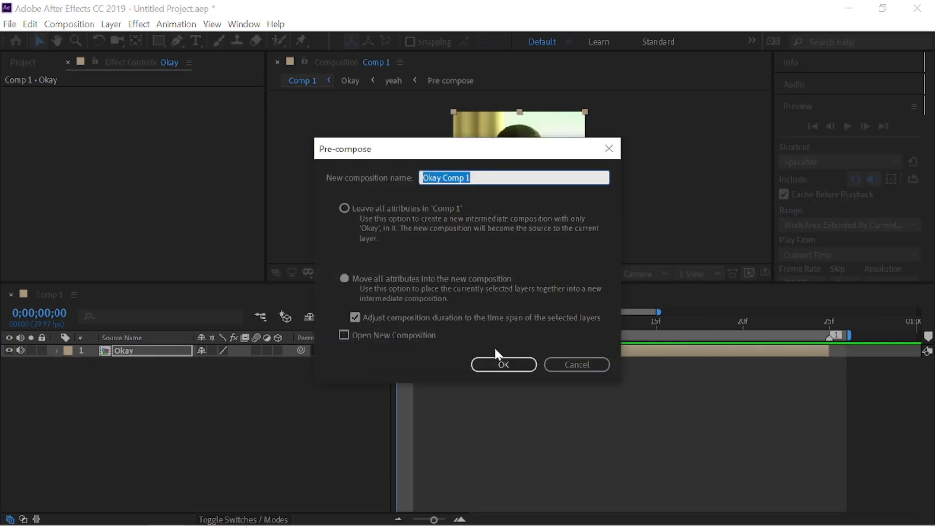
key(Caps_Lock)
text(e)
click(502, 365)
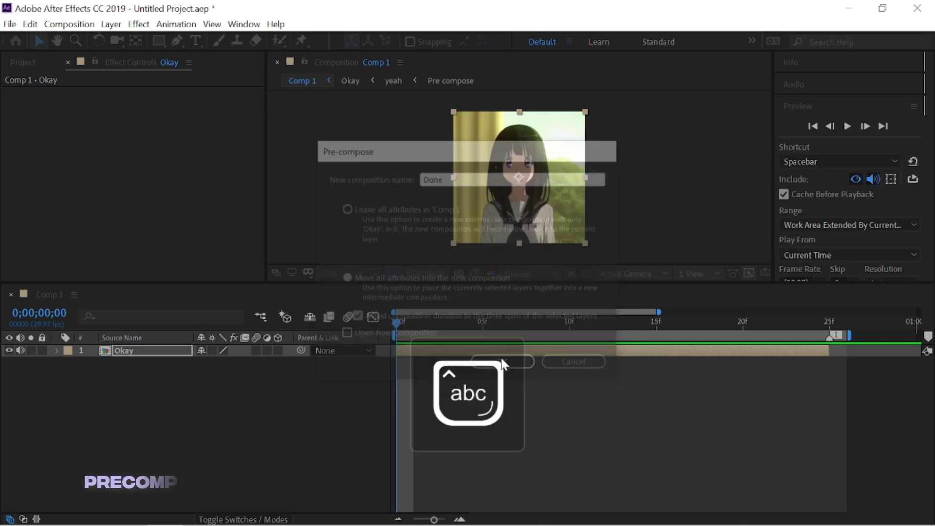
Step: Zoom the timeline out to two seconds and preview the Done clip
click(397, 519)
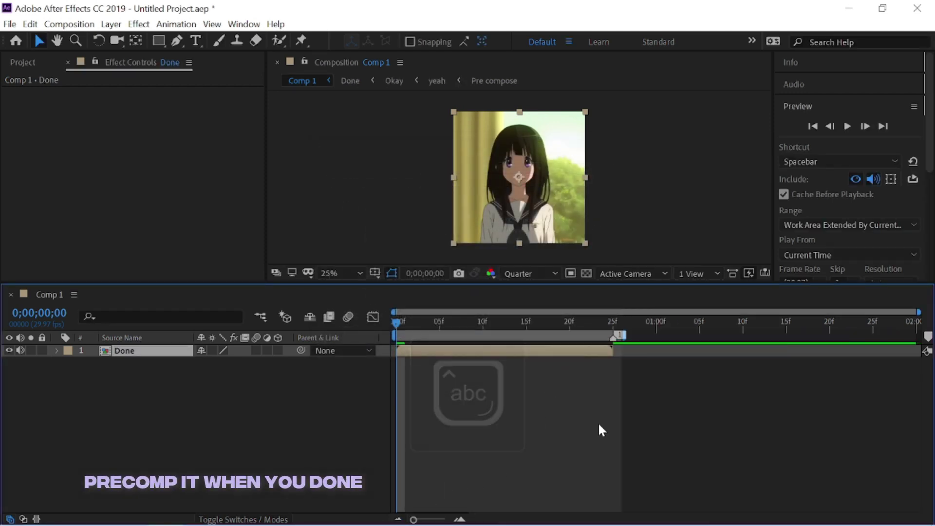
click(599, 429)
key(space)
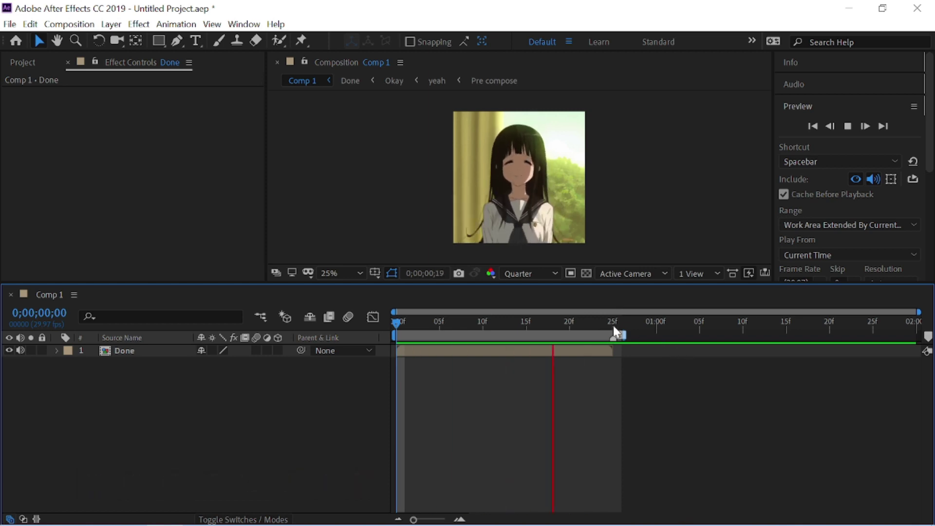
key(space)
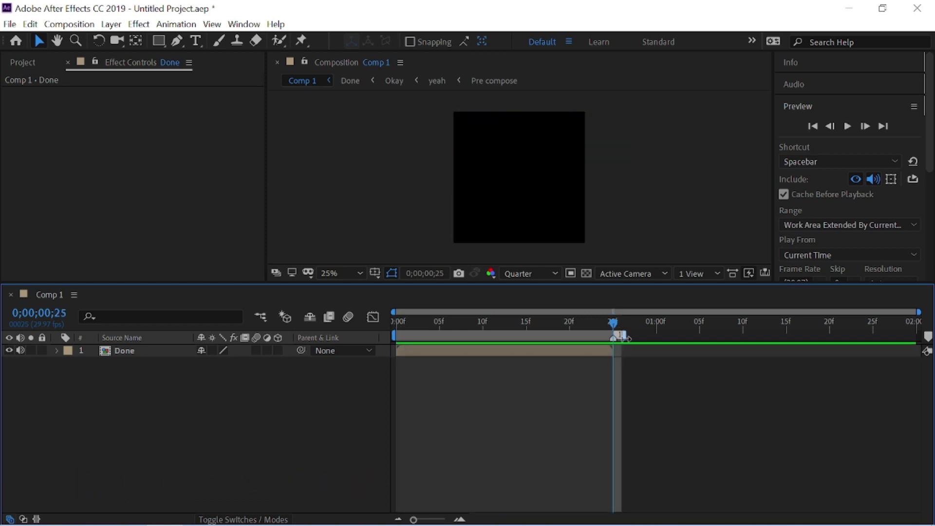
drag(603, 330, 456, 331)
key(space)
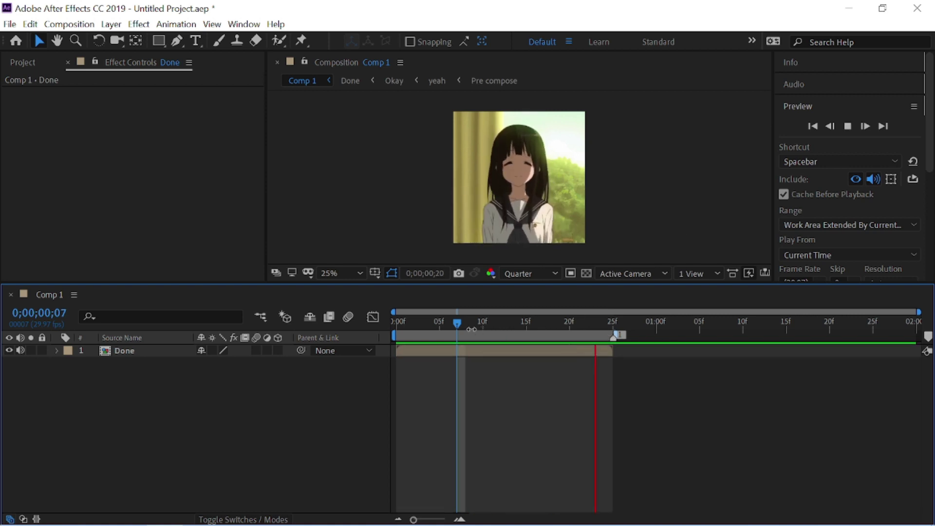
key(space)
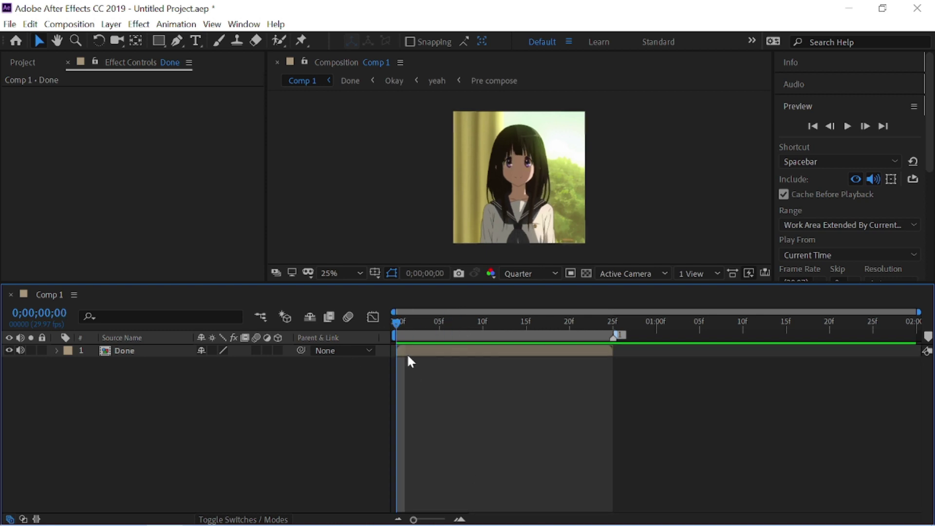
click(408, 353)
Step: Open Done and its nested Okay comp, check Twixtor Pro's Speed % at frame 12, then return to Done
double_click(404, 351)
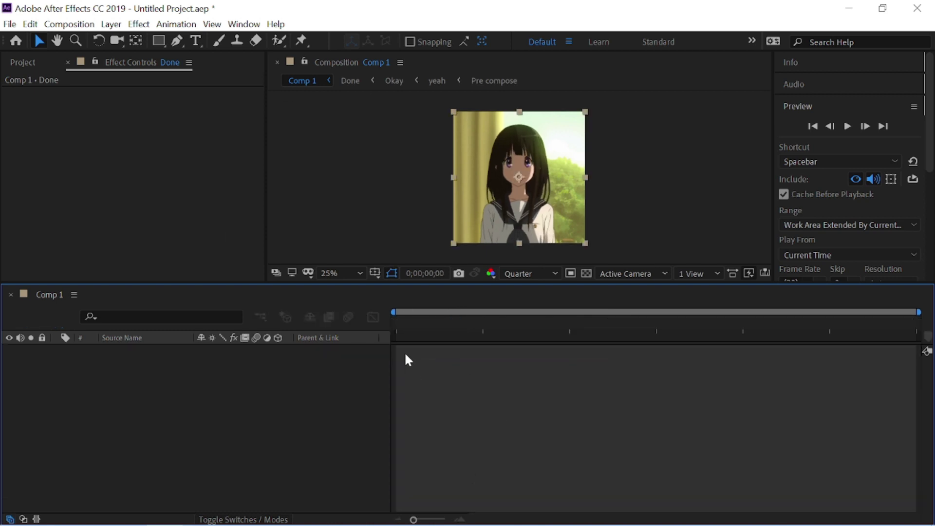
double_click(446, 352)
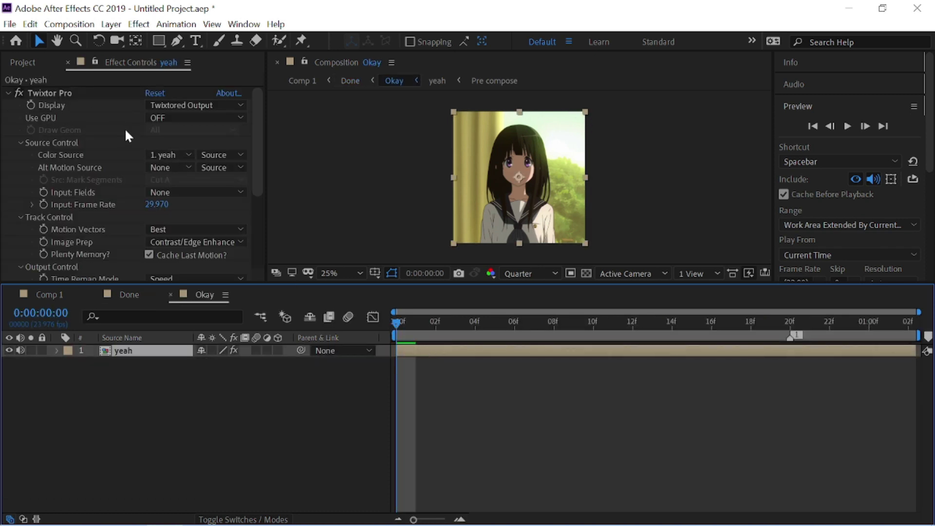
scroll(125, 127, down, 2)
scroll(118, 139, up, 2)
scroll(39, 139, down, 3)
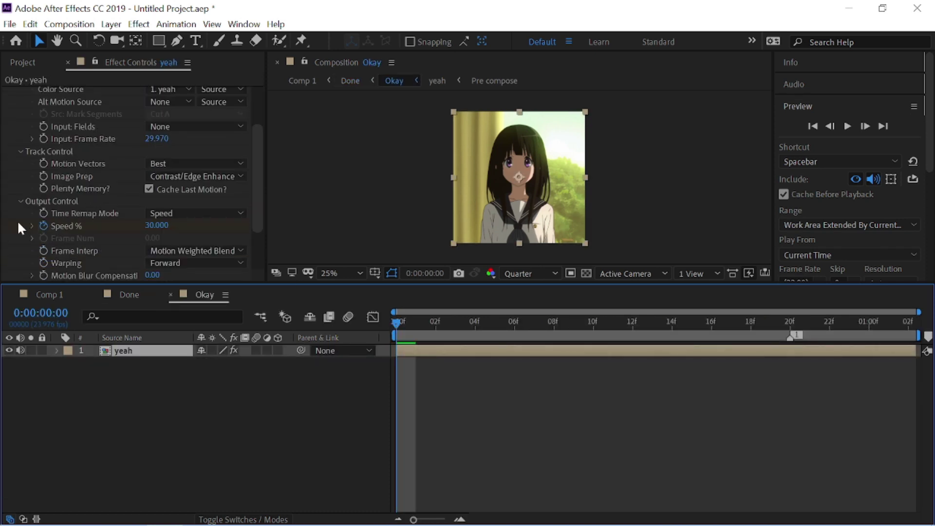
scroll(42, 225, down, 2)
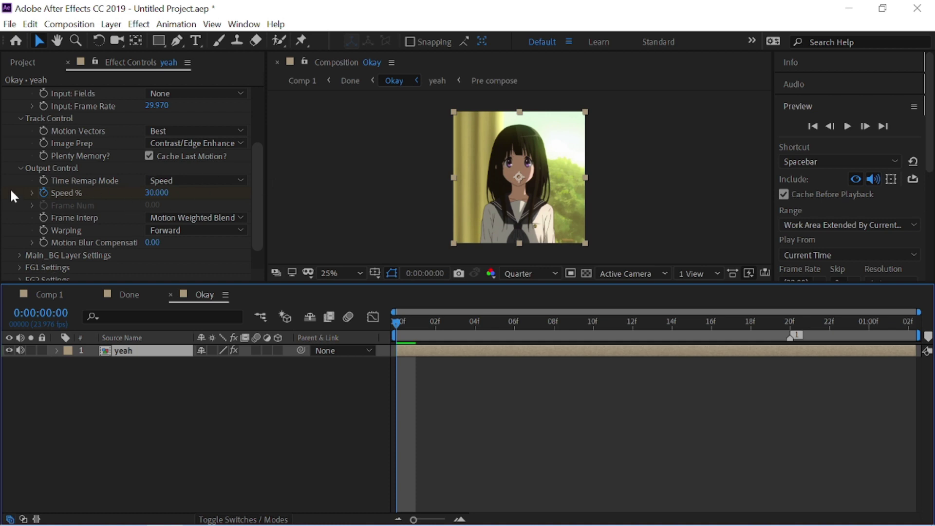
scroll(104, 173, up, 2)
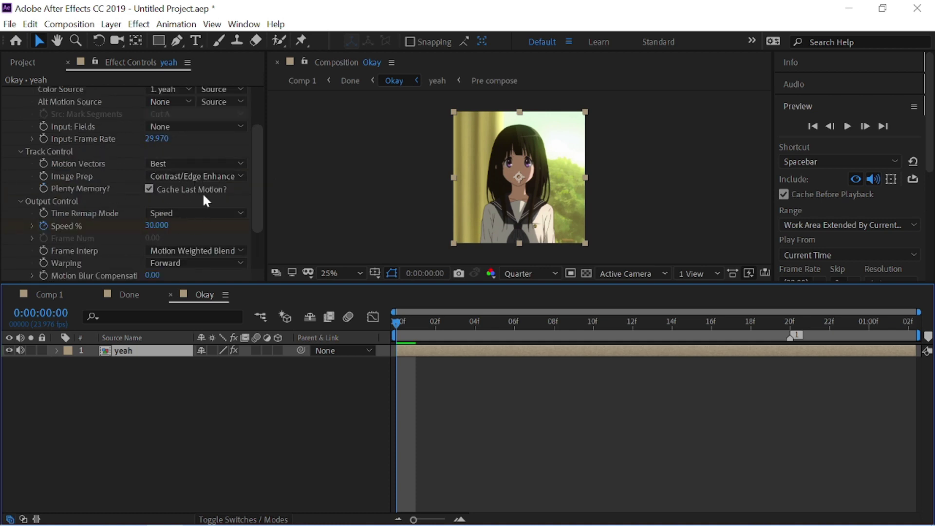
drag(401, 325, 647, 332)
click(118, 300)
Step: Close the nested Done and Okay timelines and preview Comp 1 from the start
key(ctrl+w)
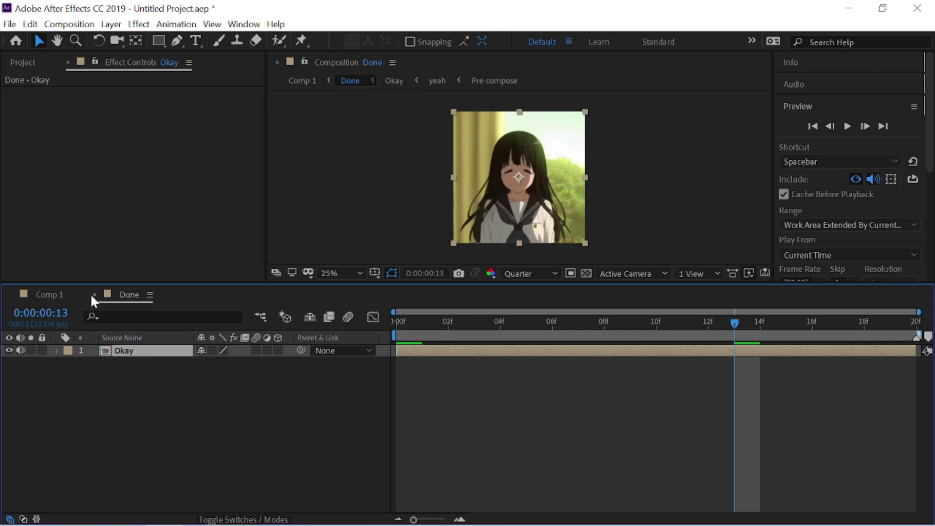
click(94, 294)
key(space)
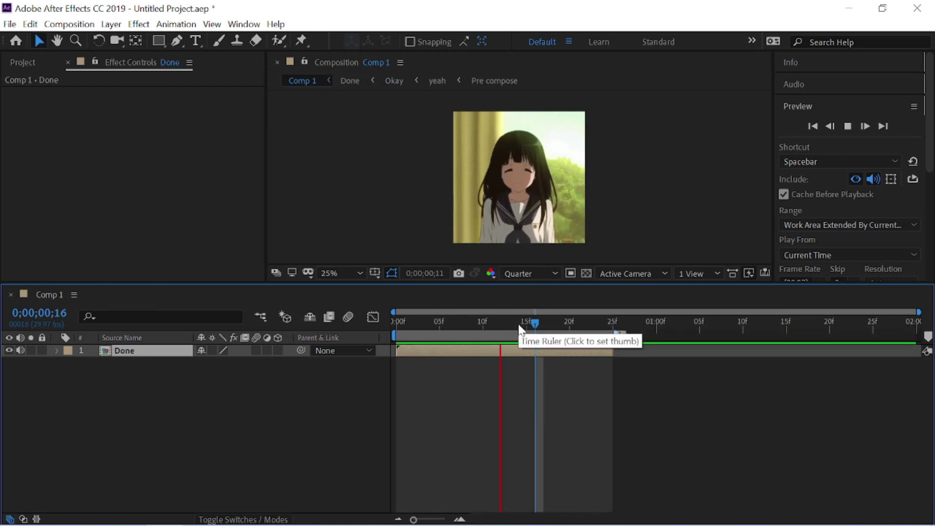
drag(518, 322, 369, 325)
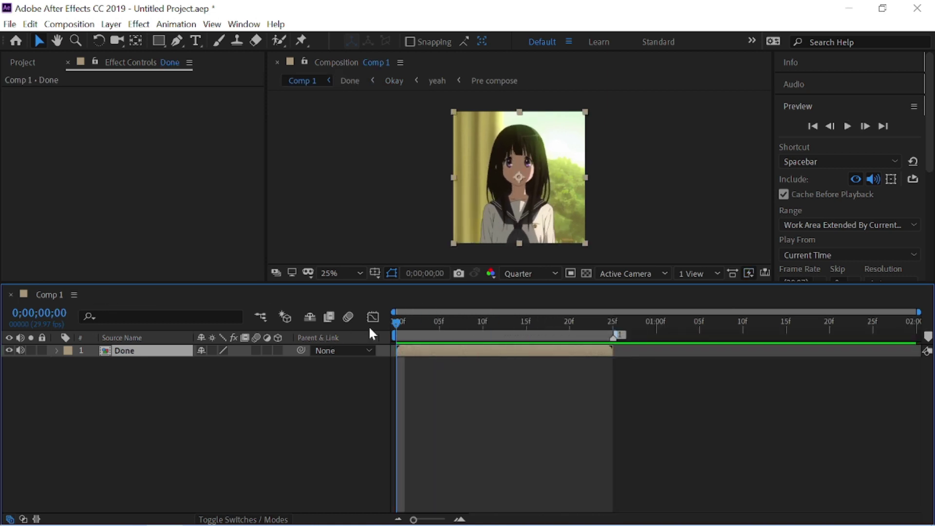
Step: Find RSMB in Effects & Presets and apply RSMB Pro to the Done layer
click(825, 111)
click(828, 132)
click(828, 146)
text(R)
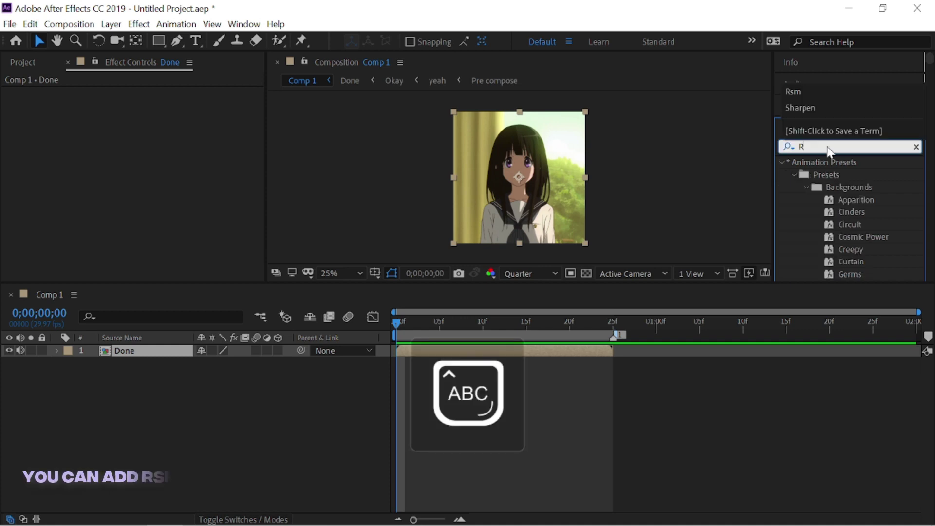
text(smb)
scroll(804, 204, down, 5)
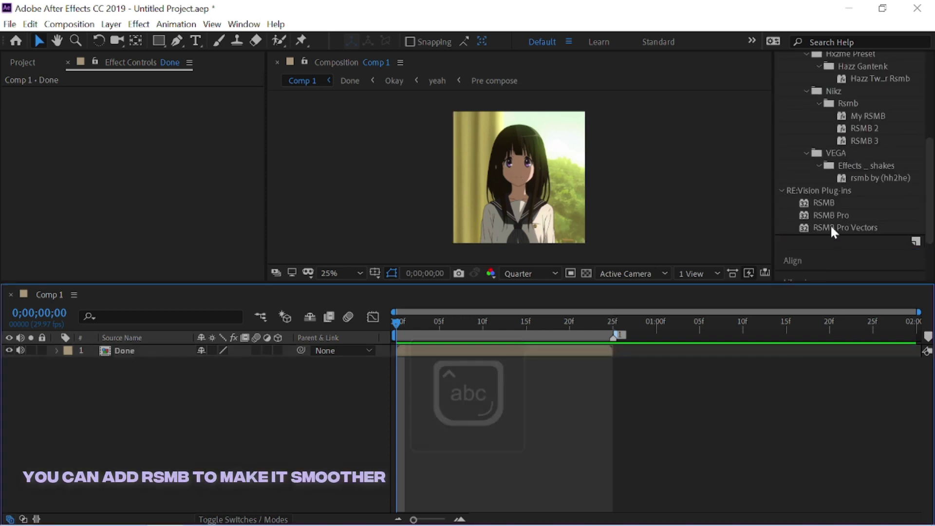
drag(830, 215, 439, 350)
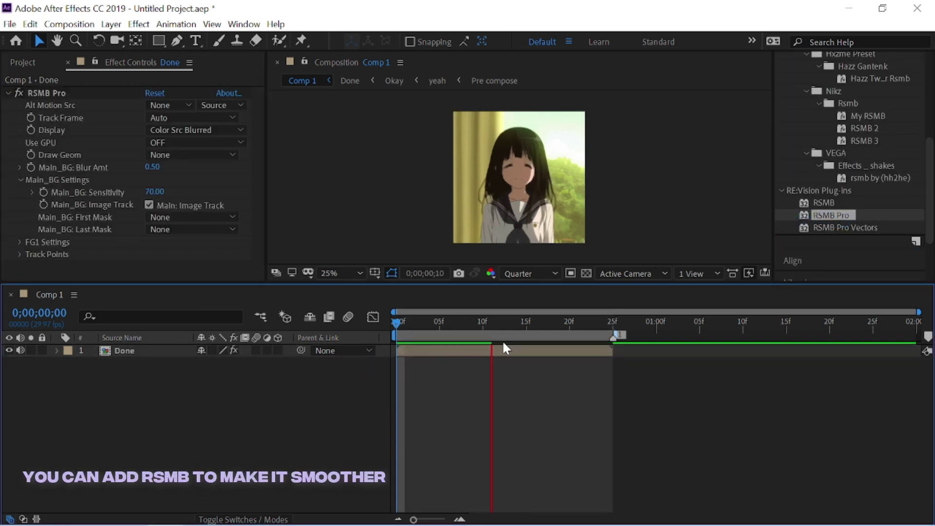
Step: Check the motion blur around frames 14–18, raise Main_BG Sensitivity from 70 to 100, and preview
click(519, 321)
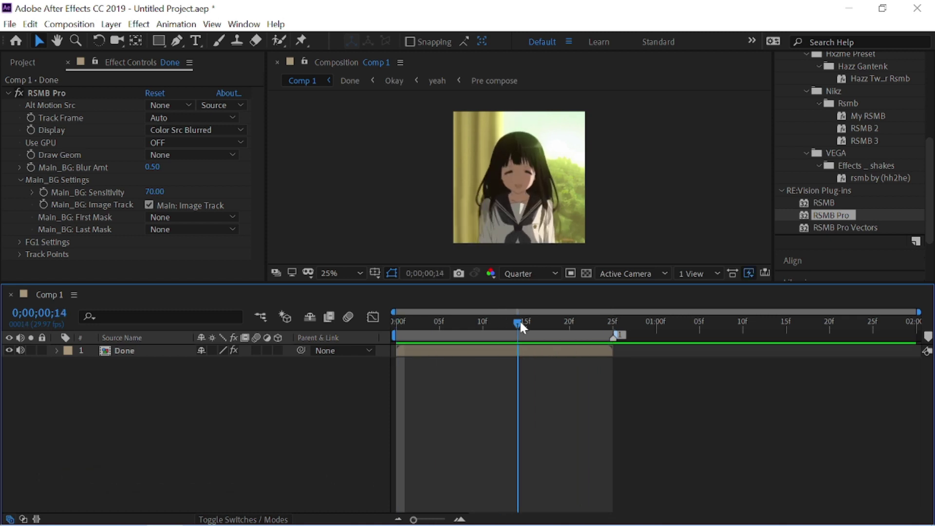
drag(520, 323, 581, 333)
drag(471, 340, 552, 335)
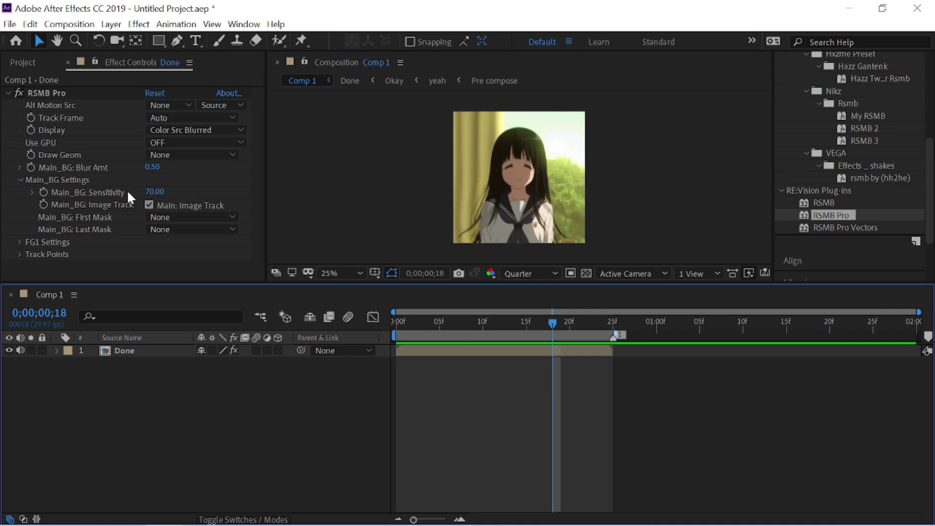
drag(154, 191, 479, 193)
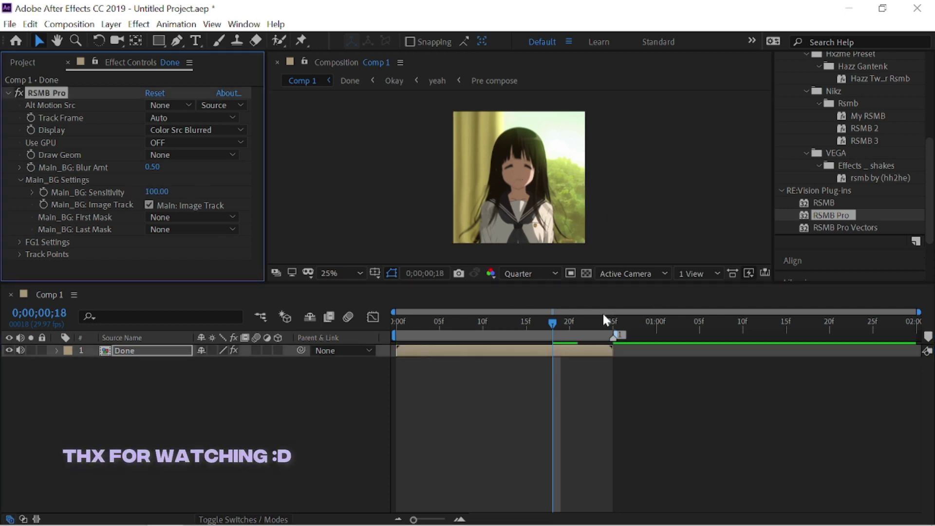
key(space)
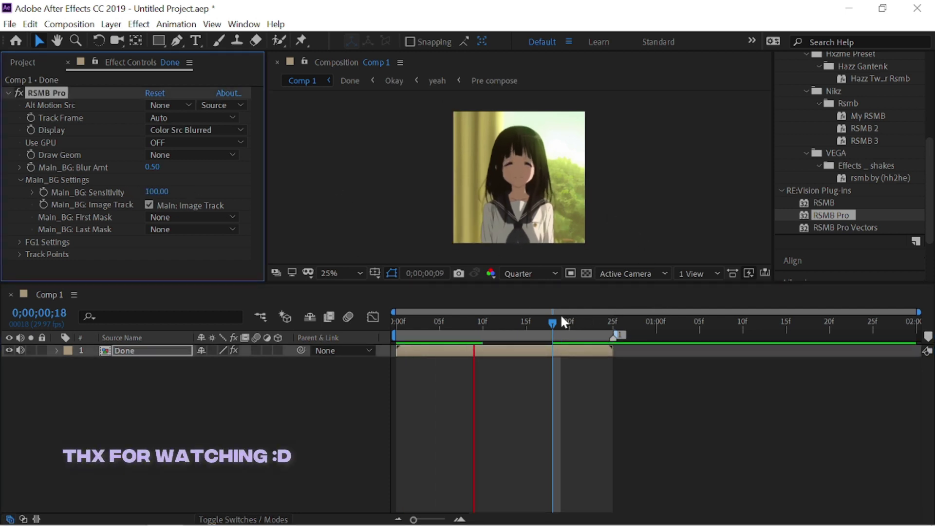